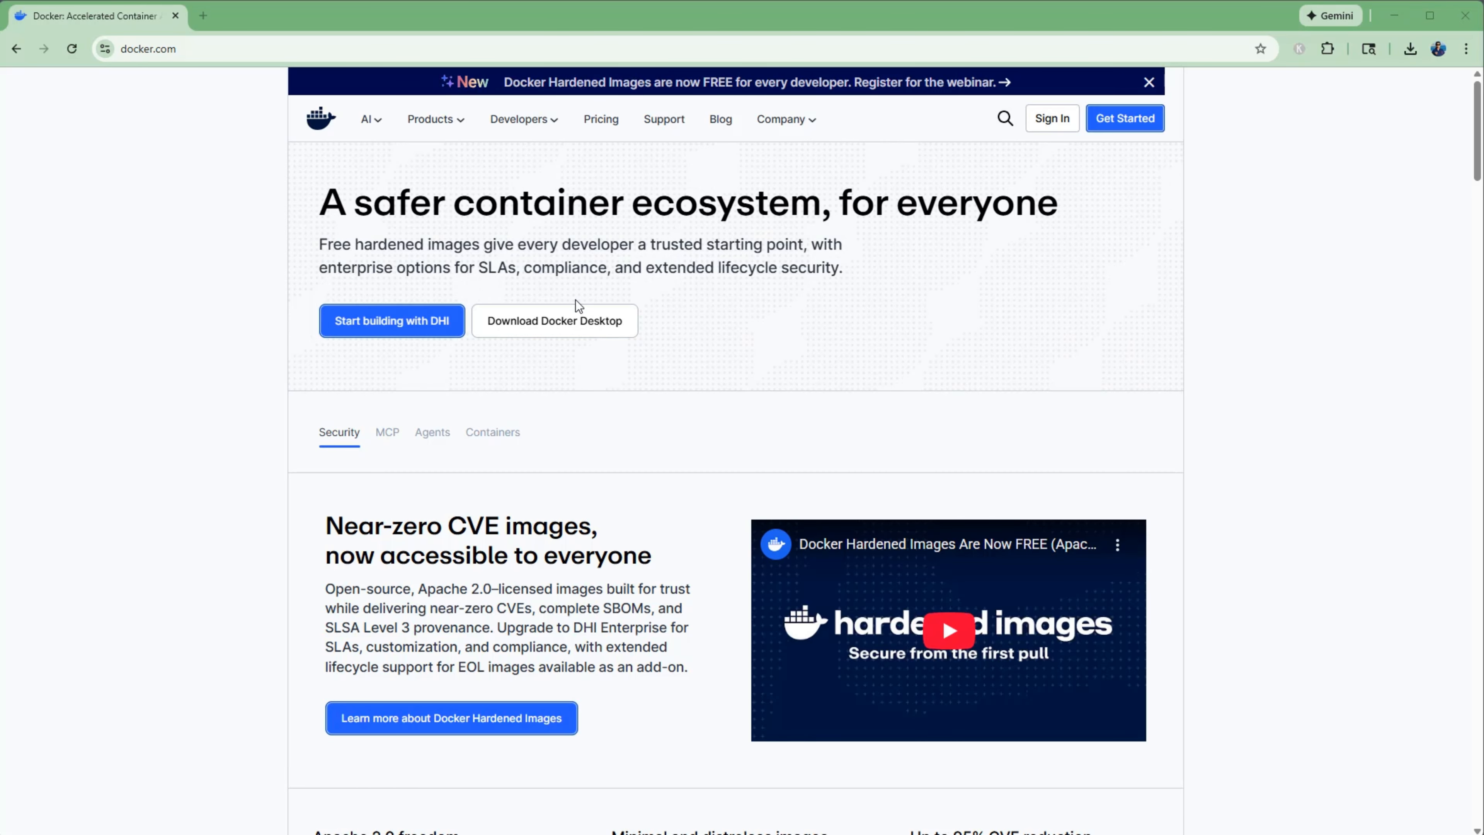
Download the Docker Desktop installer for Windows – AMD64 from docker.com.
{"action": "mouse_move", "coordinate": [579, 308]}
{"action": "mouse_move", "coordinate": [572, 334]}
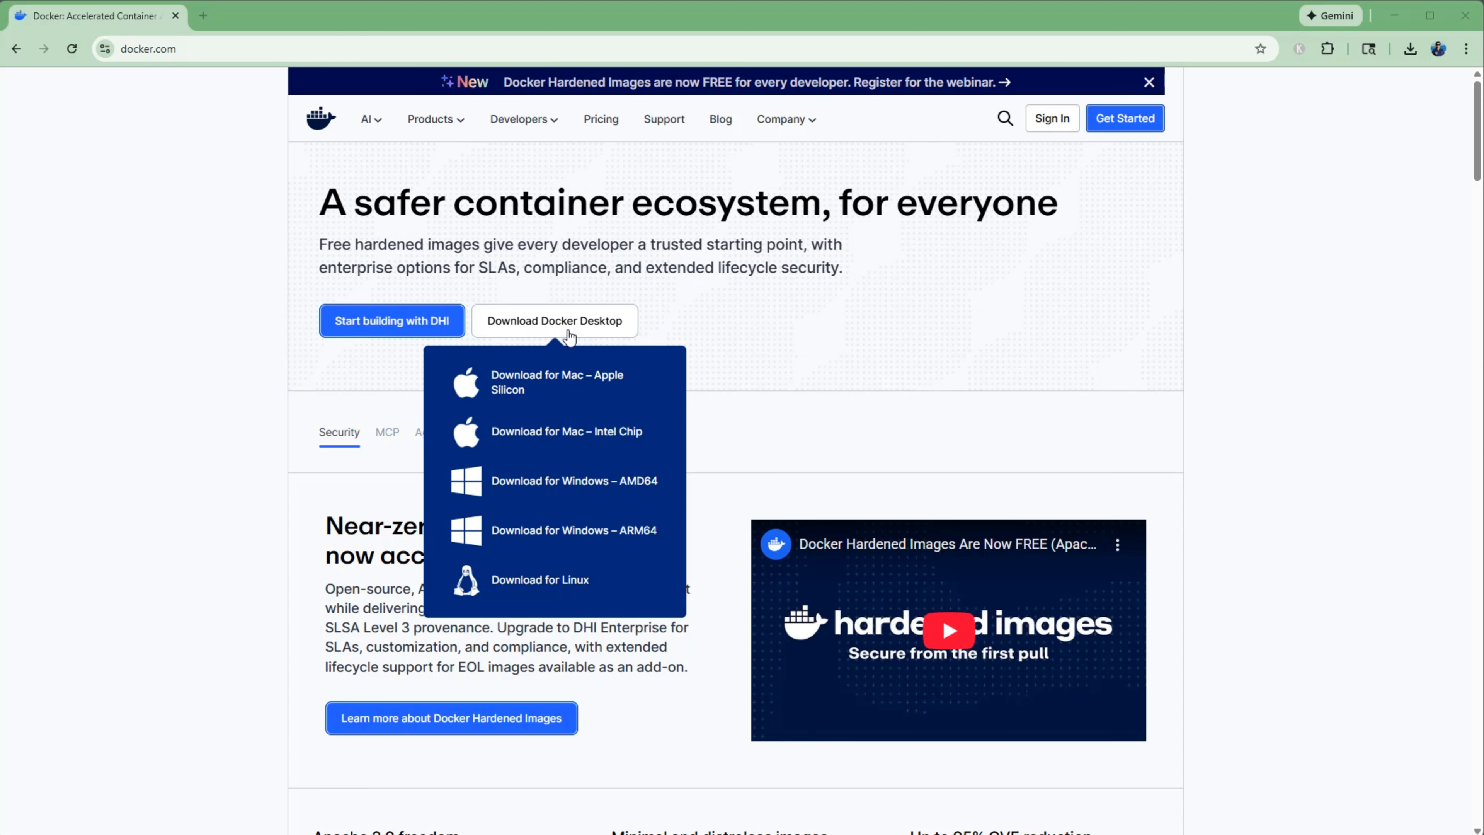
{"action": "left_click", "coordinate": [556, 489]}
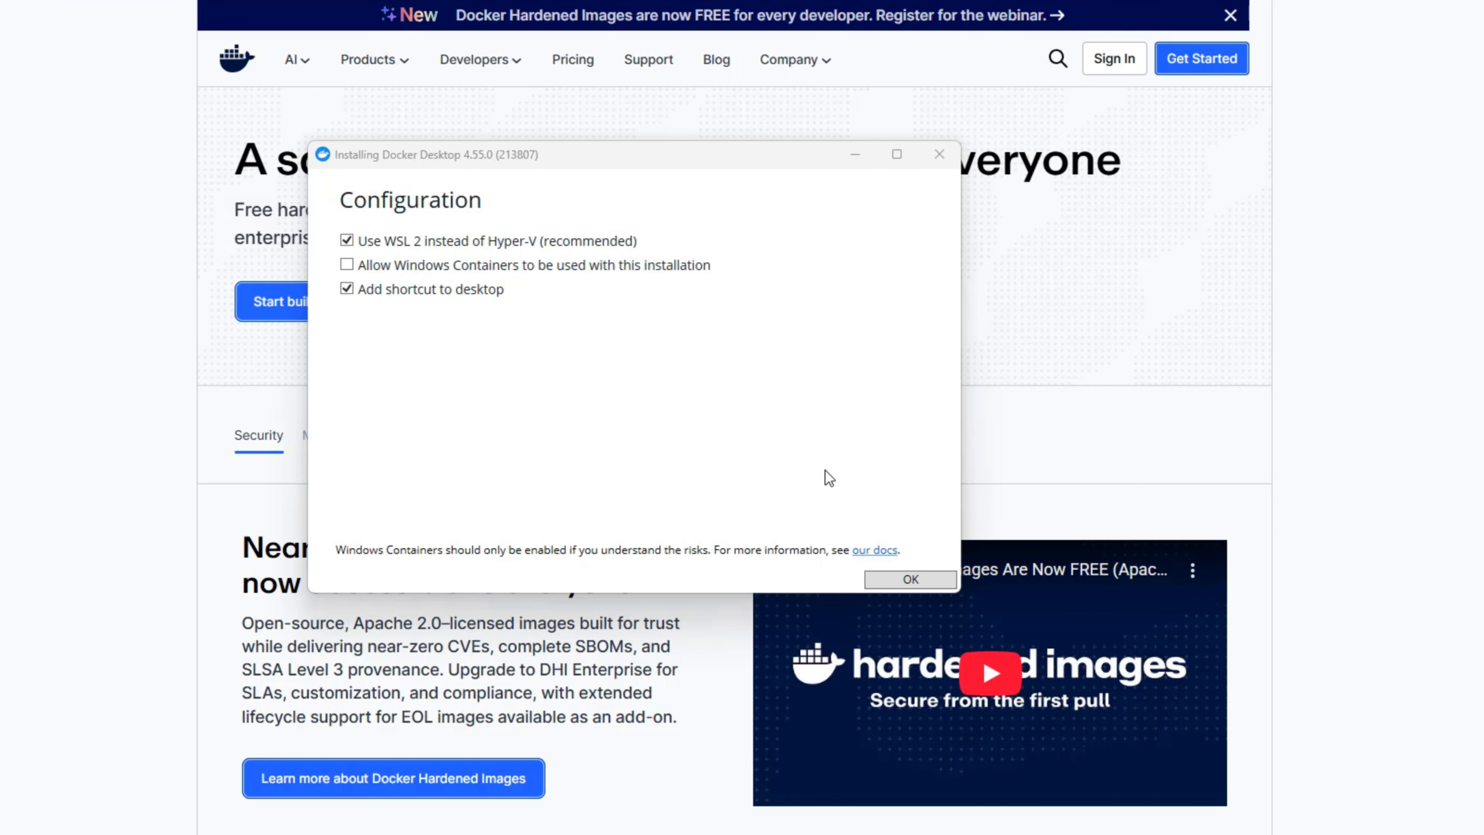
Allow Windows Containers in the Docker Desktop setup, install it with WSL 2, and restart Windows to complete the installation.
{"action": "left_click", "coordinate": [655, 271]}
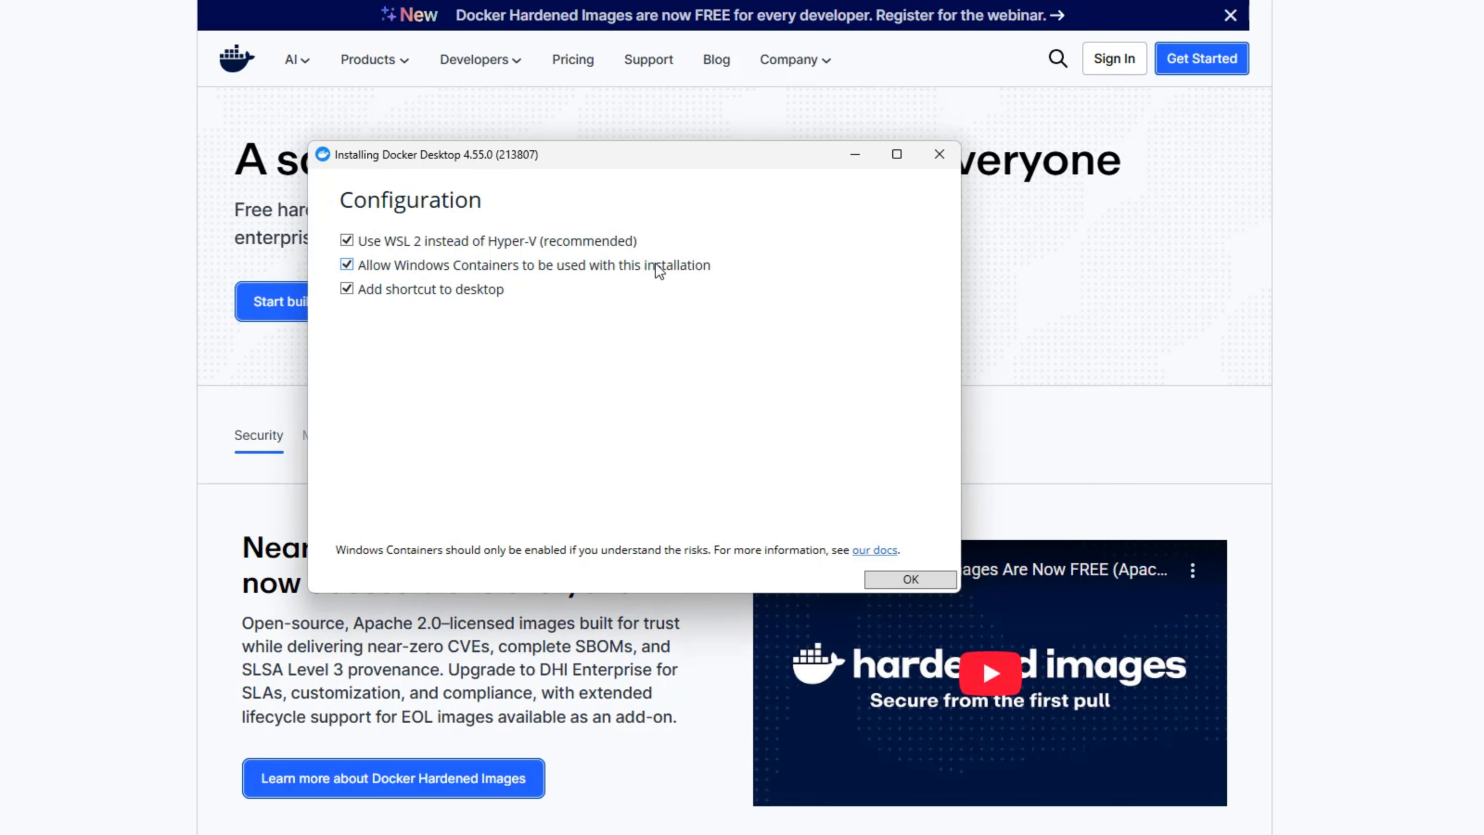
{"action": "left_click", "coordinate": [664, 268]}
{"action": "left_click", "coordinate": [663, 268]}
{"action": "left_click", "coordinate": [910, 580]}
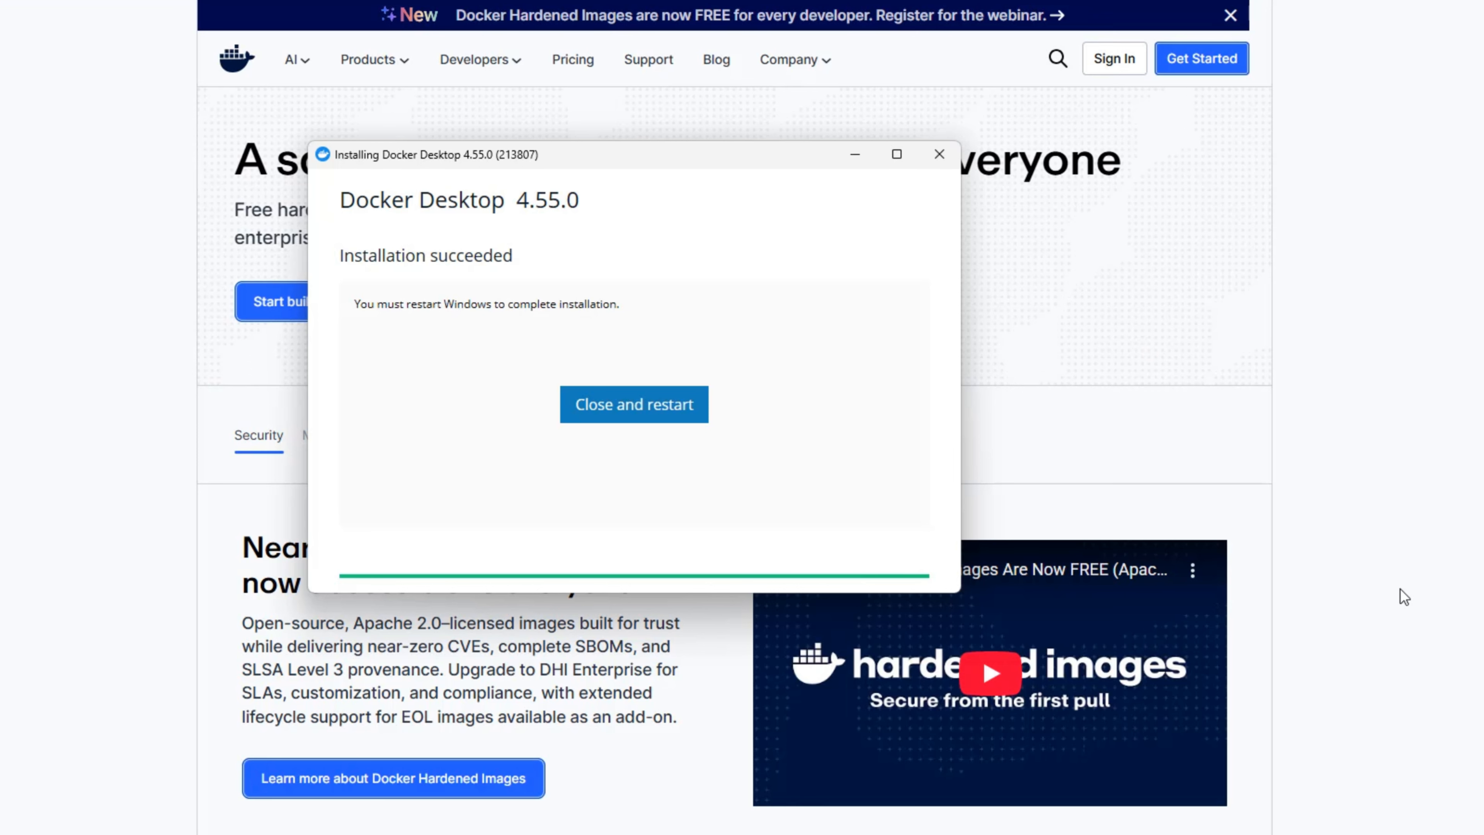
{"action": "left_click", "coordinate": [658, 419]}
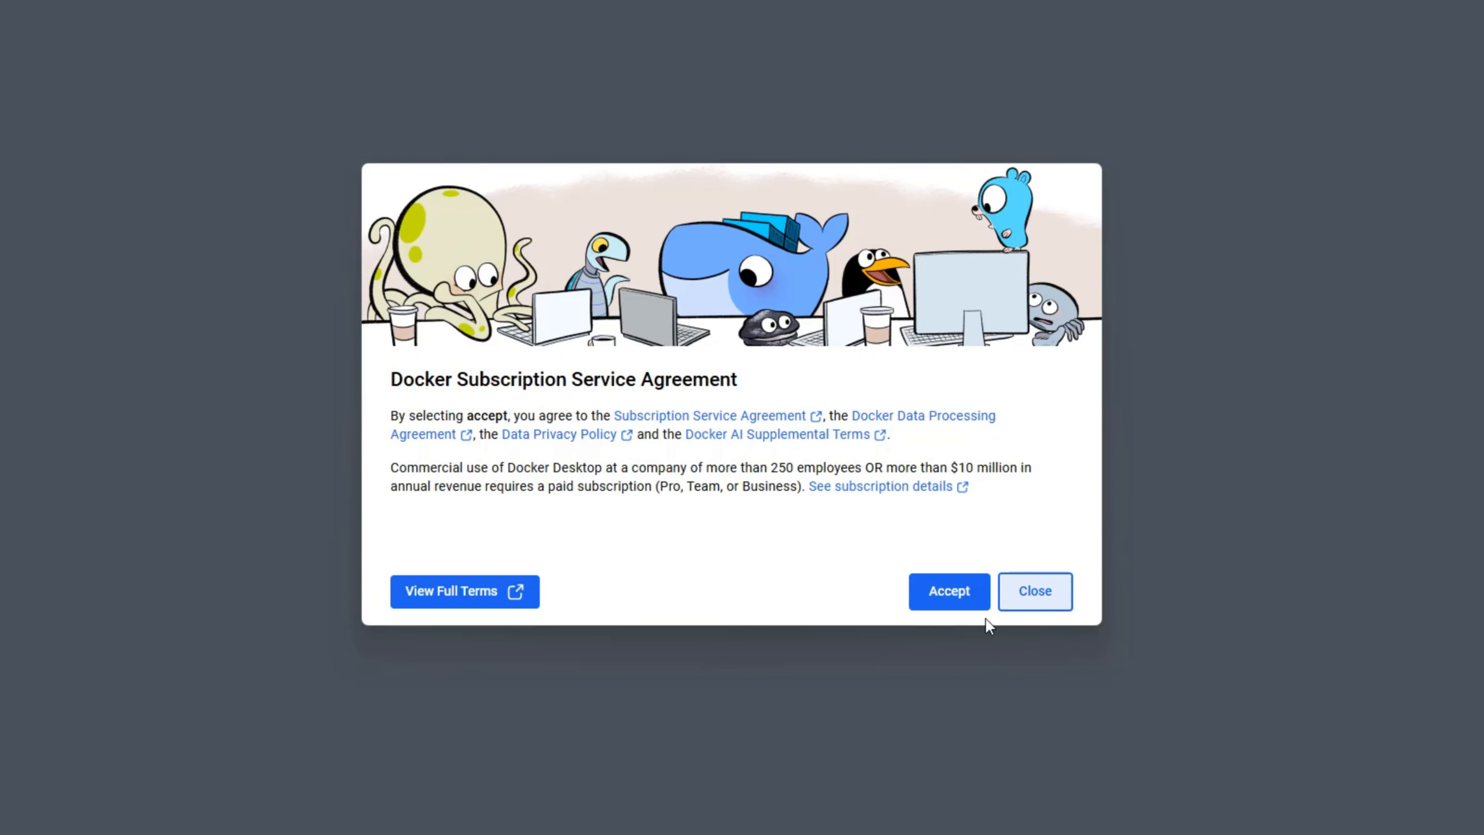
Accept the Docker Subscription Service Agreement and skip both the sign-in and the questions about yourself.
{"action": "left_click", "coordinate": [940, 607]}
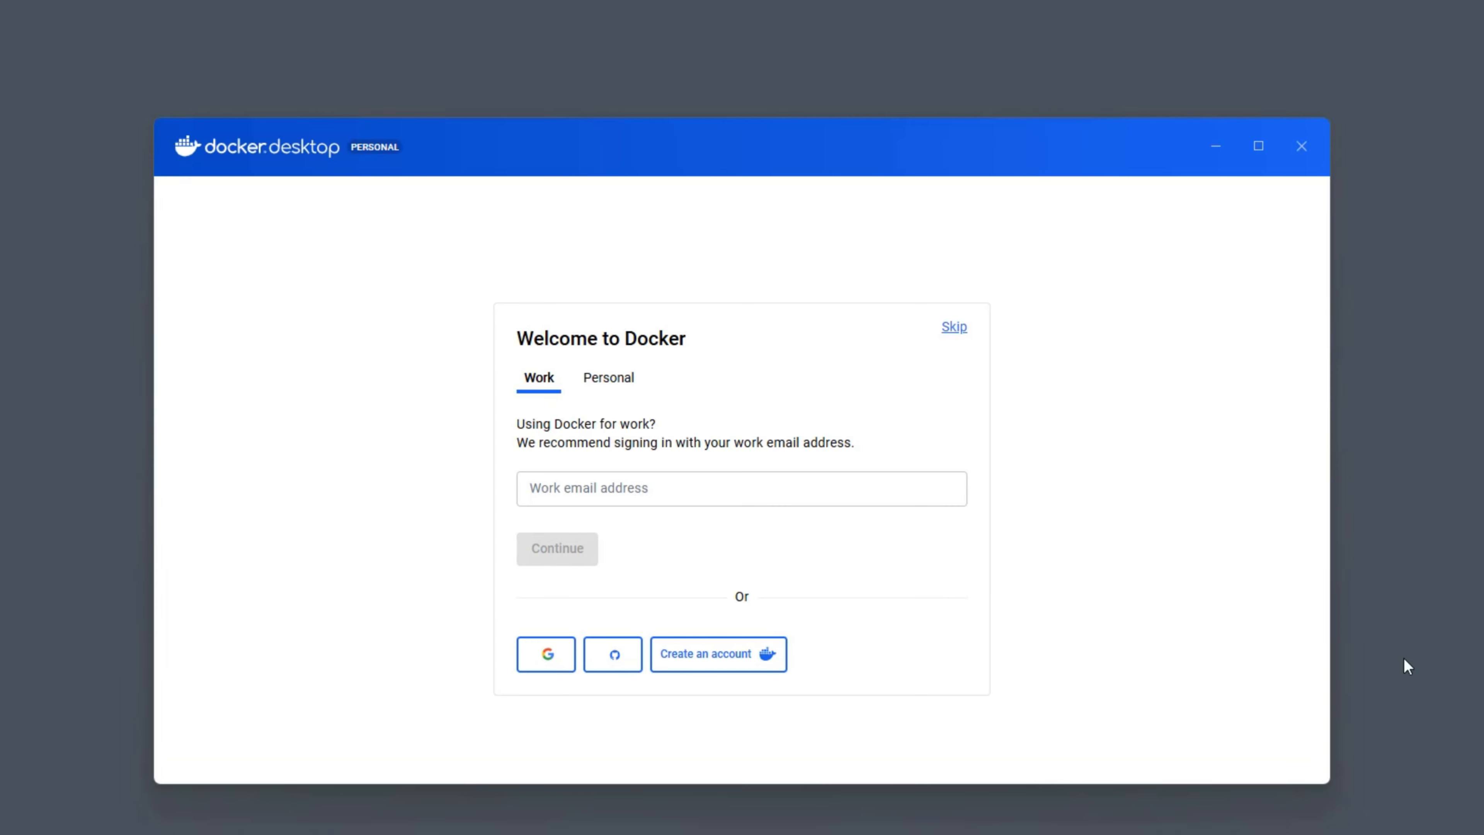
{"action": "left_click_drag", "start_coordinate": [899, 164], "coordinate": [883, 92]}
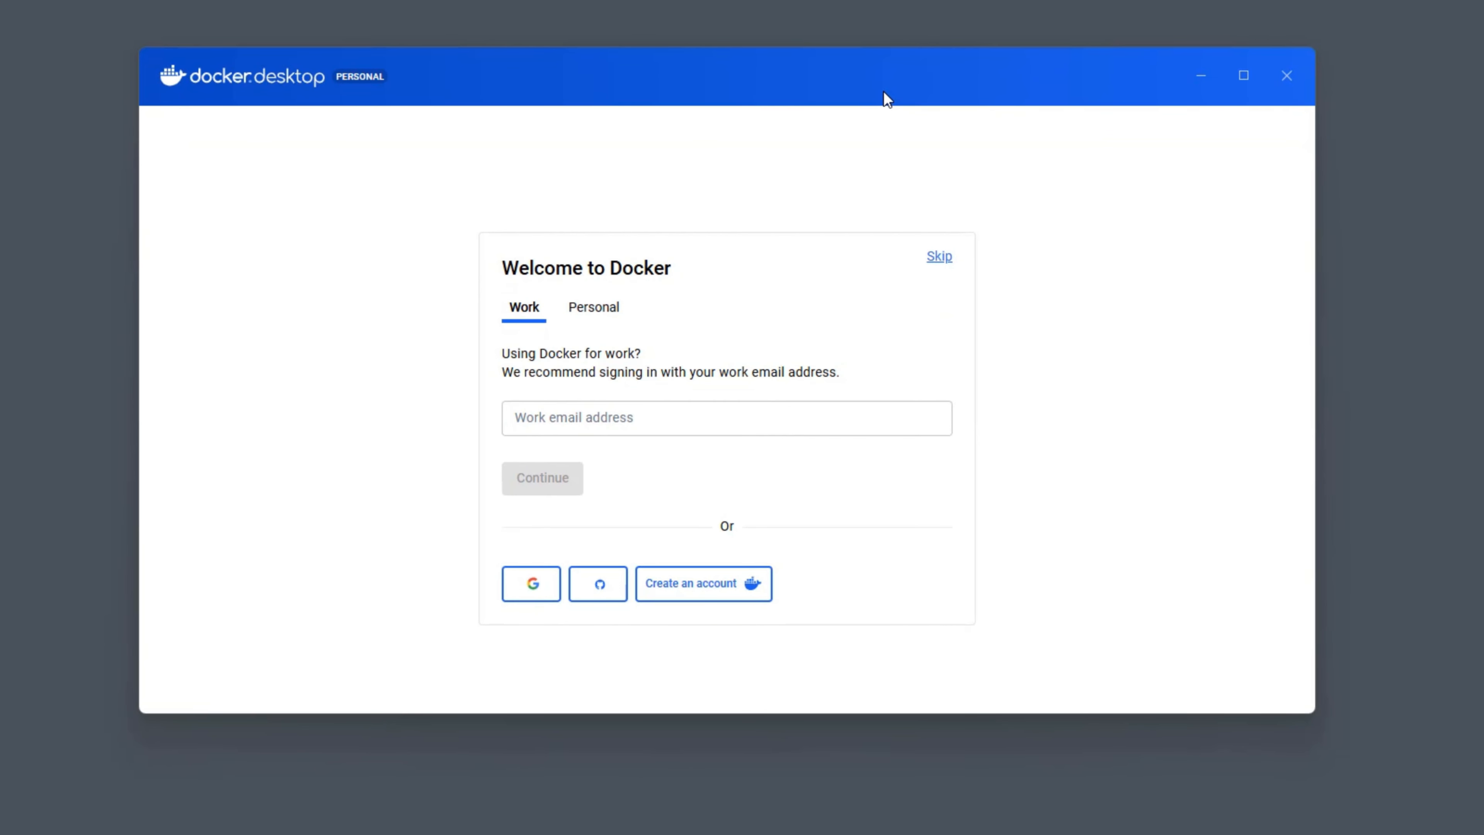
{"action": "left_click", "coordinate": [518, 424]}
{"action": "left_click", "coordinate": [592, 313]}
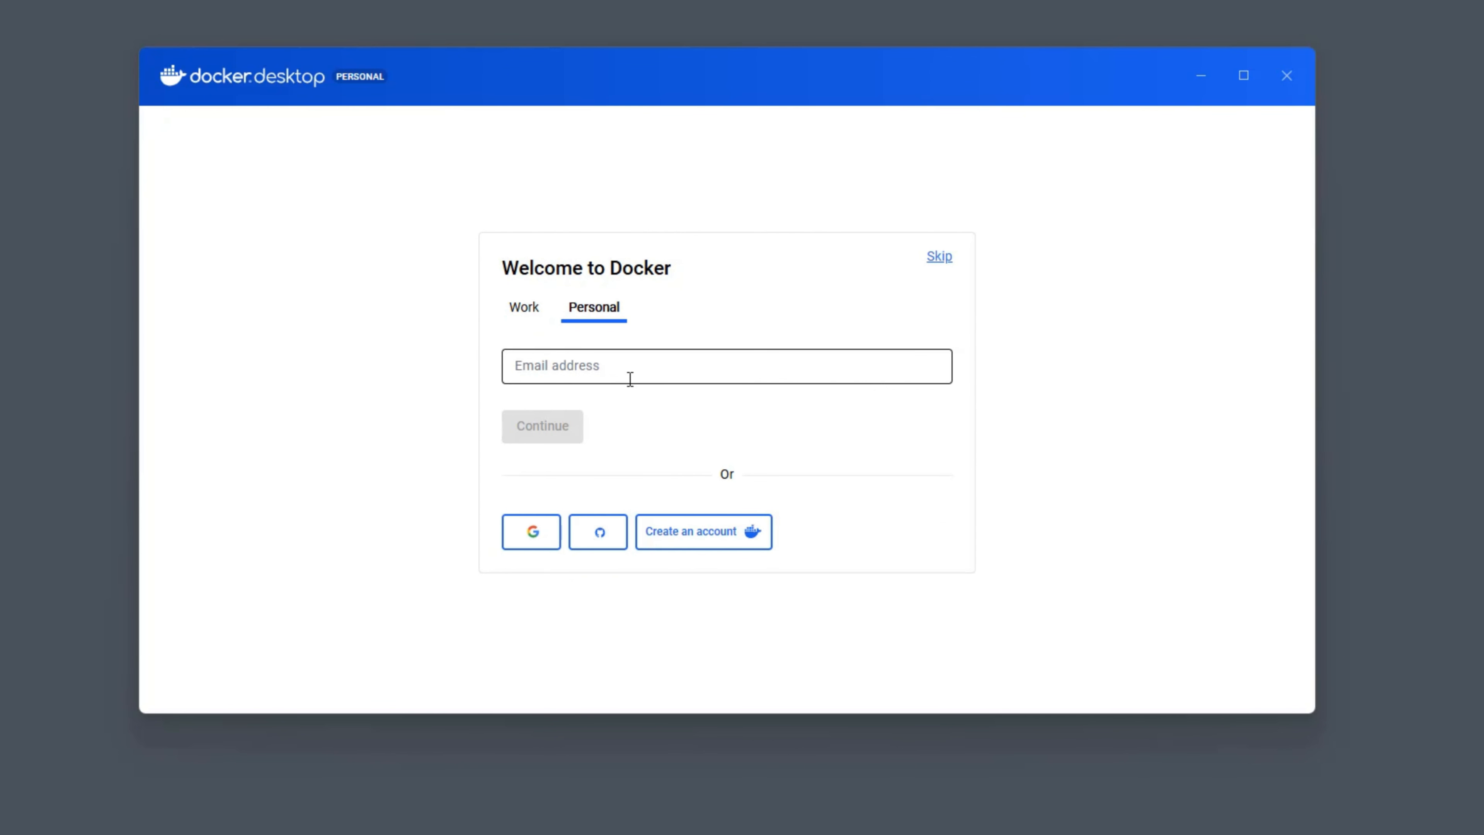
{"action": "left_click", "coordinate": [940, 259]}
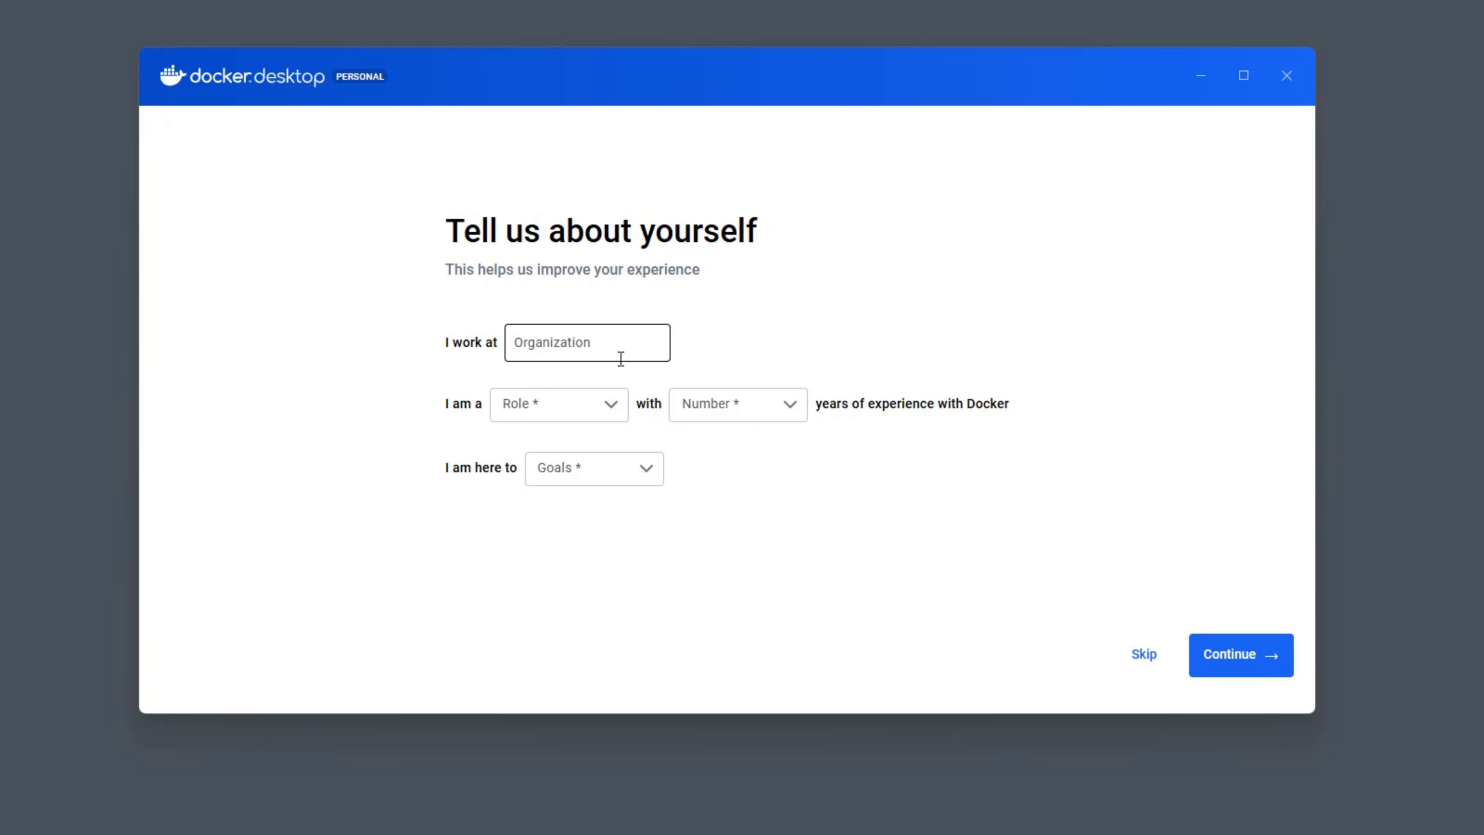
{"action": "left_click", "coordinate": [1144, 654]}
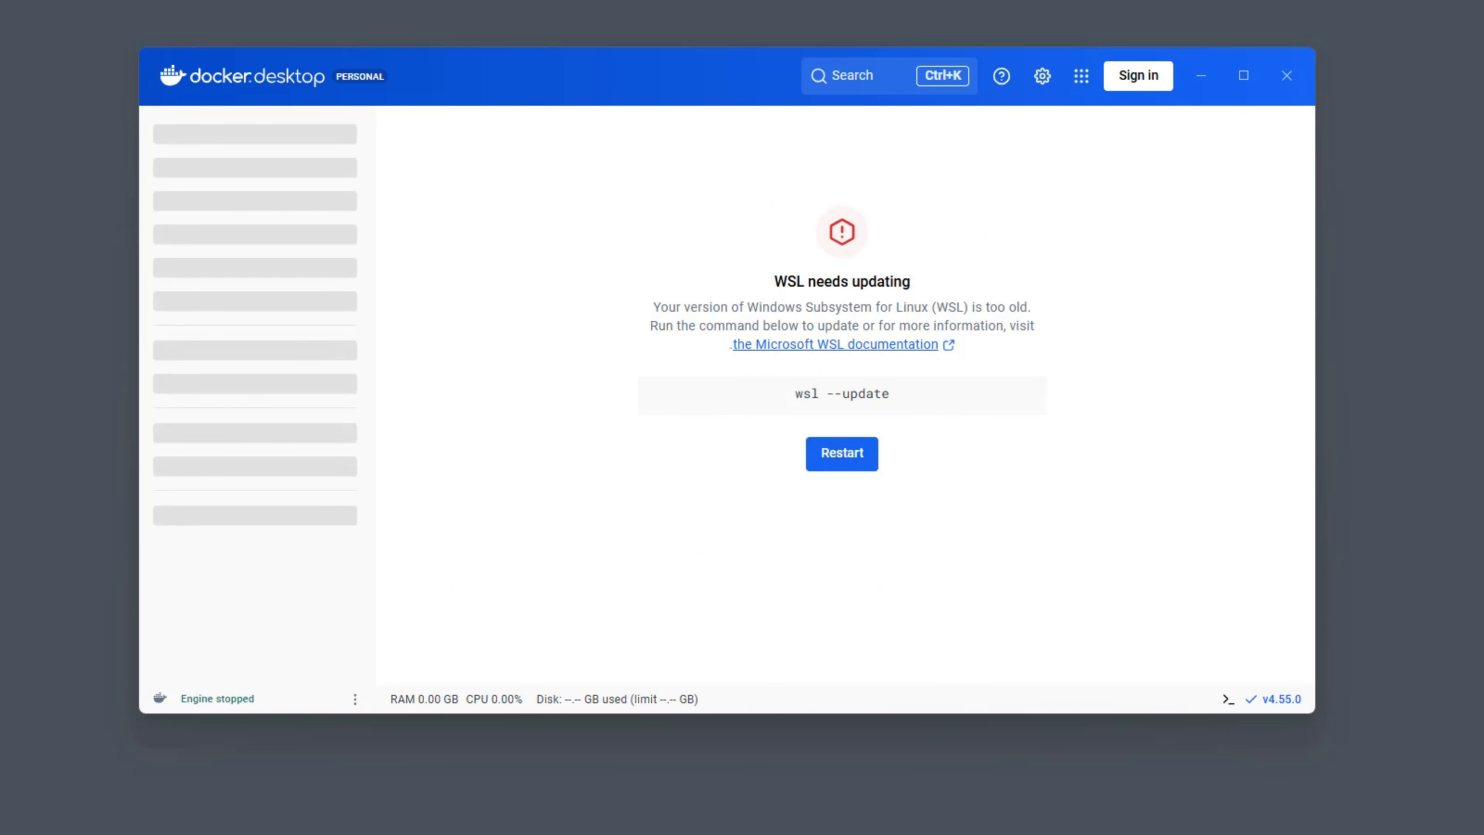
Copy the WSL update command from Docker Desktop.
{"action": "mouse_move", "coordinate": [802, 395]}
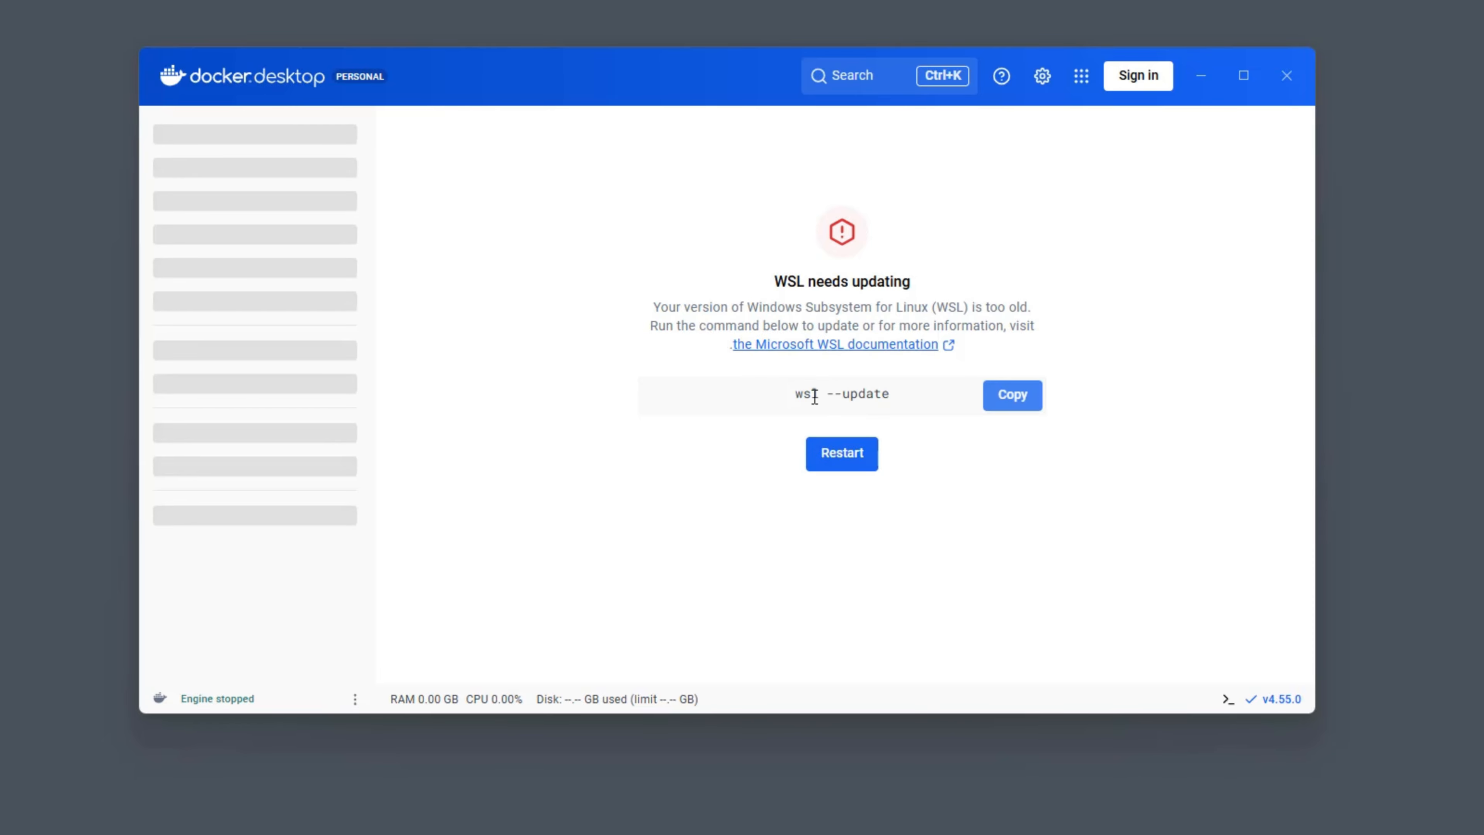
{"action": "left_click_drag", "start_coordinate": [800, 394], "coordinate": [902, 393]}
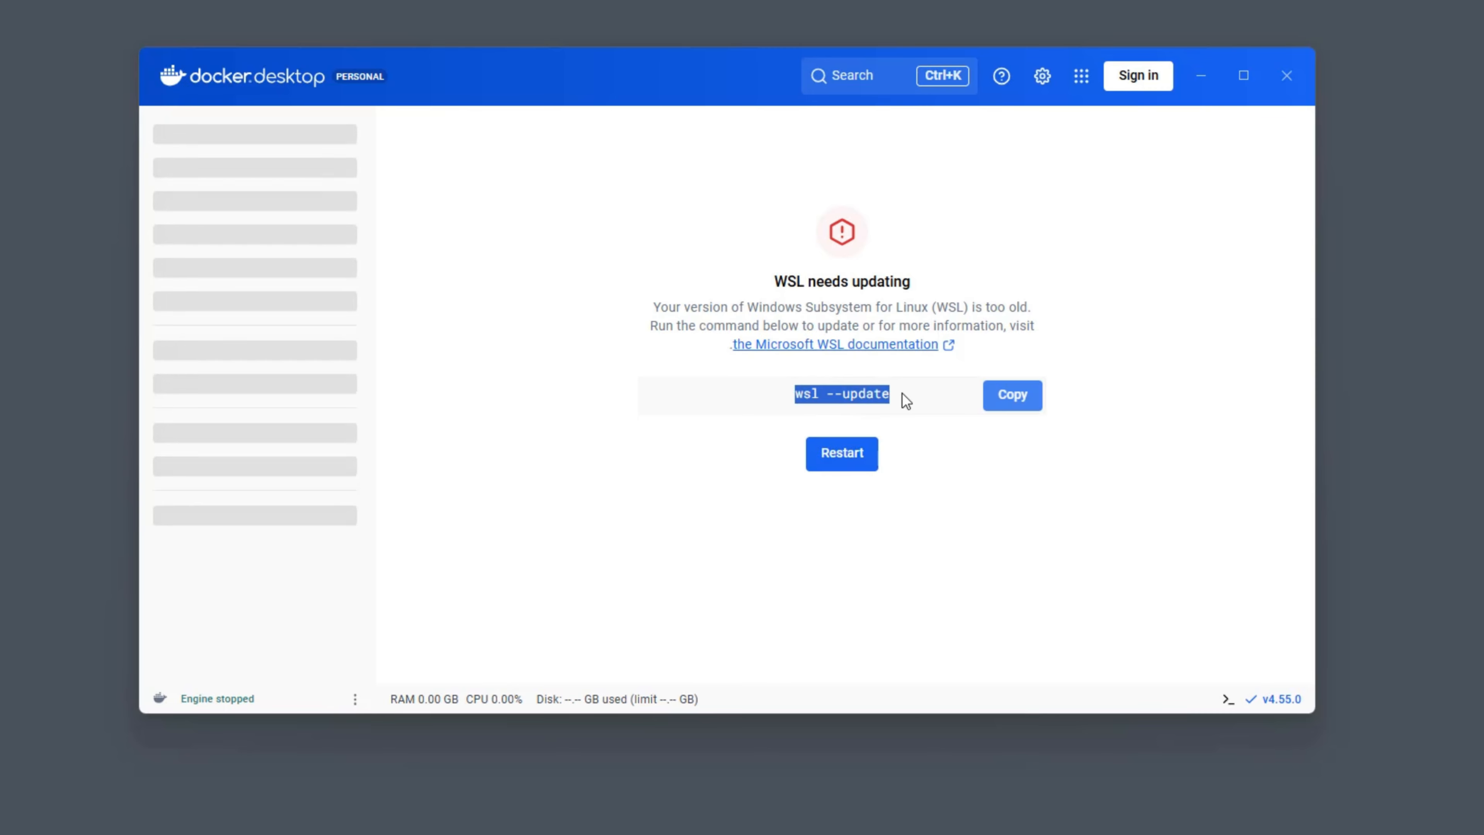
{"action": "left_click", "coordinate": [902, 393]}
{"action": "left_click", "coordinate": [1021, 406]}
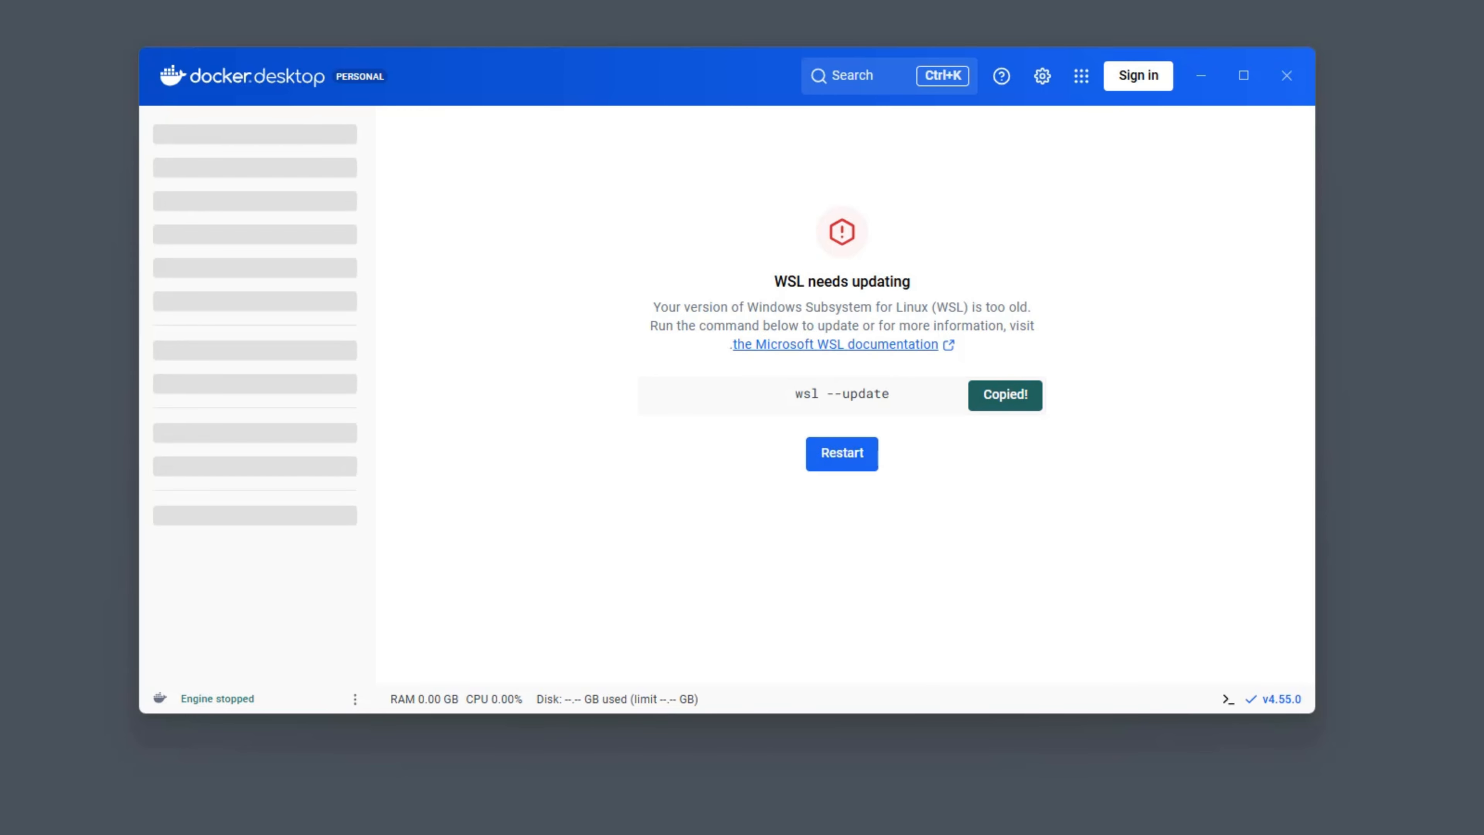
Open Command Prompt and run wsl --update.
{"action": "key", "text": "super"}
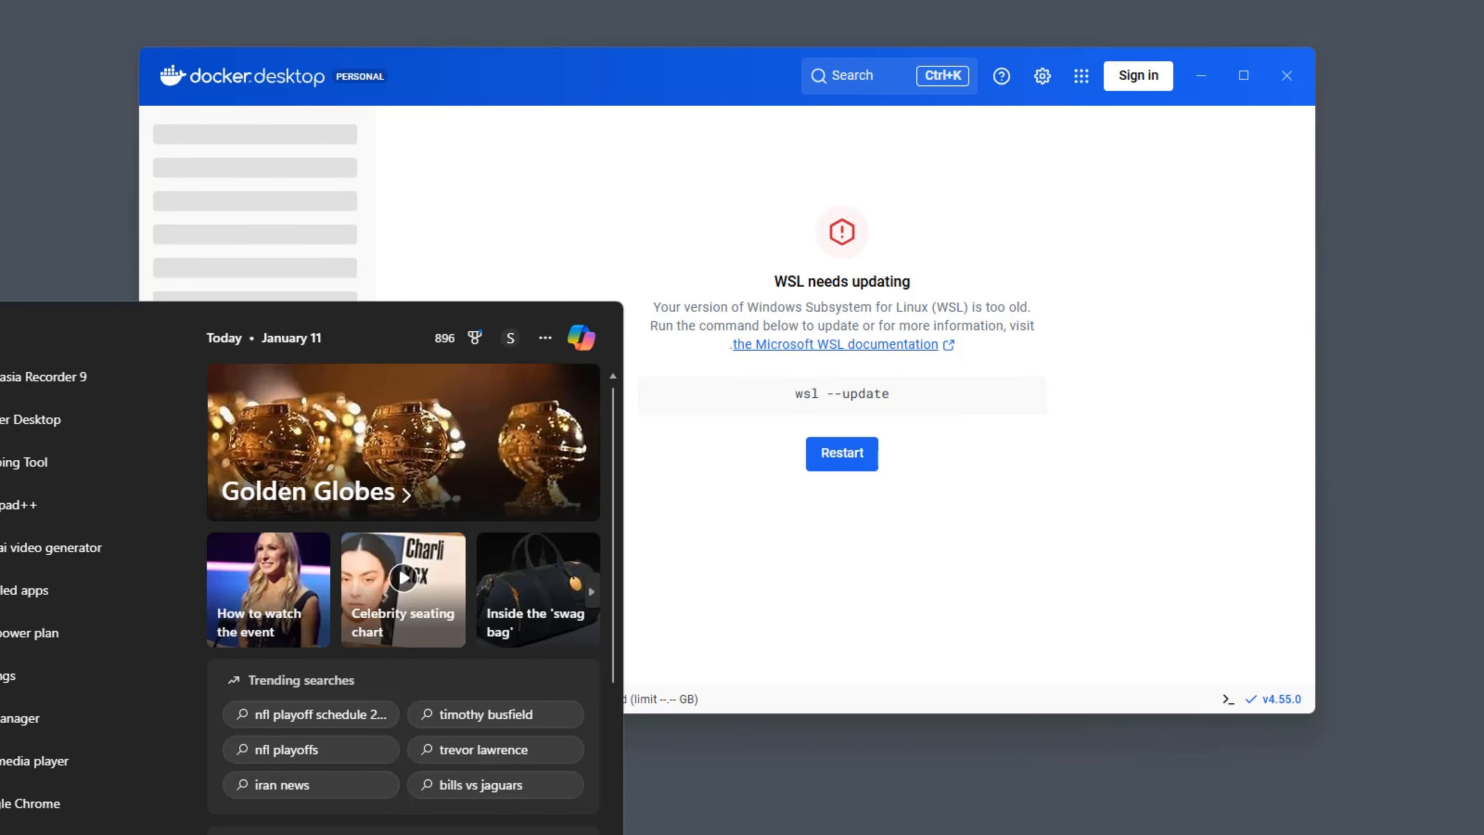
{"action": "type", "text": "command prompt"}
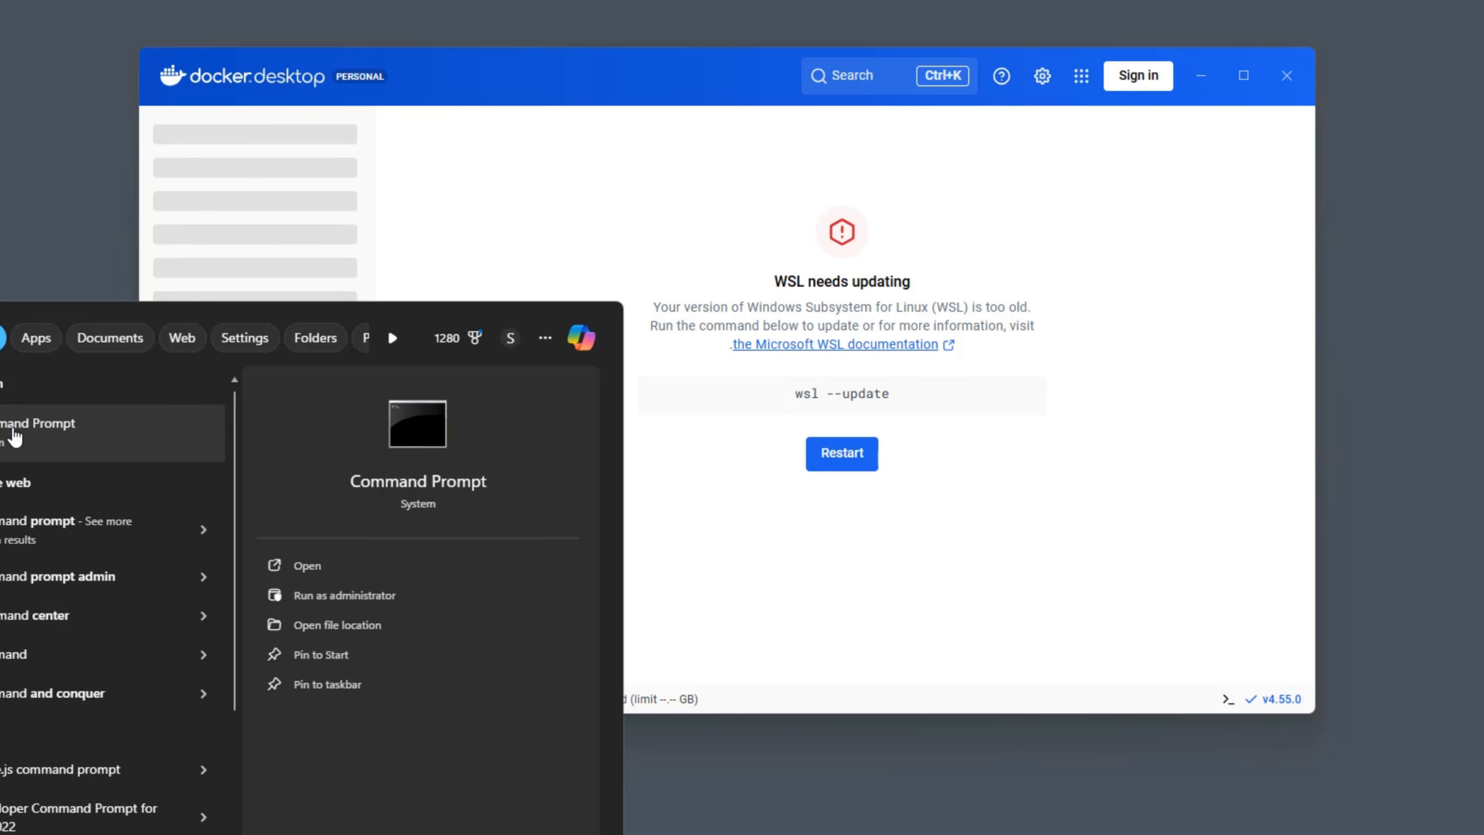
{"action": "left_click", "coordinate": [14, 431]}
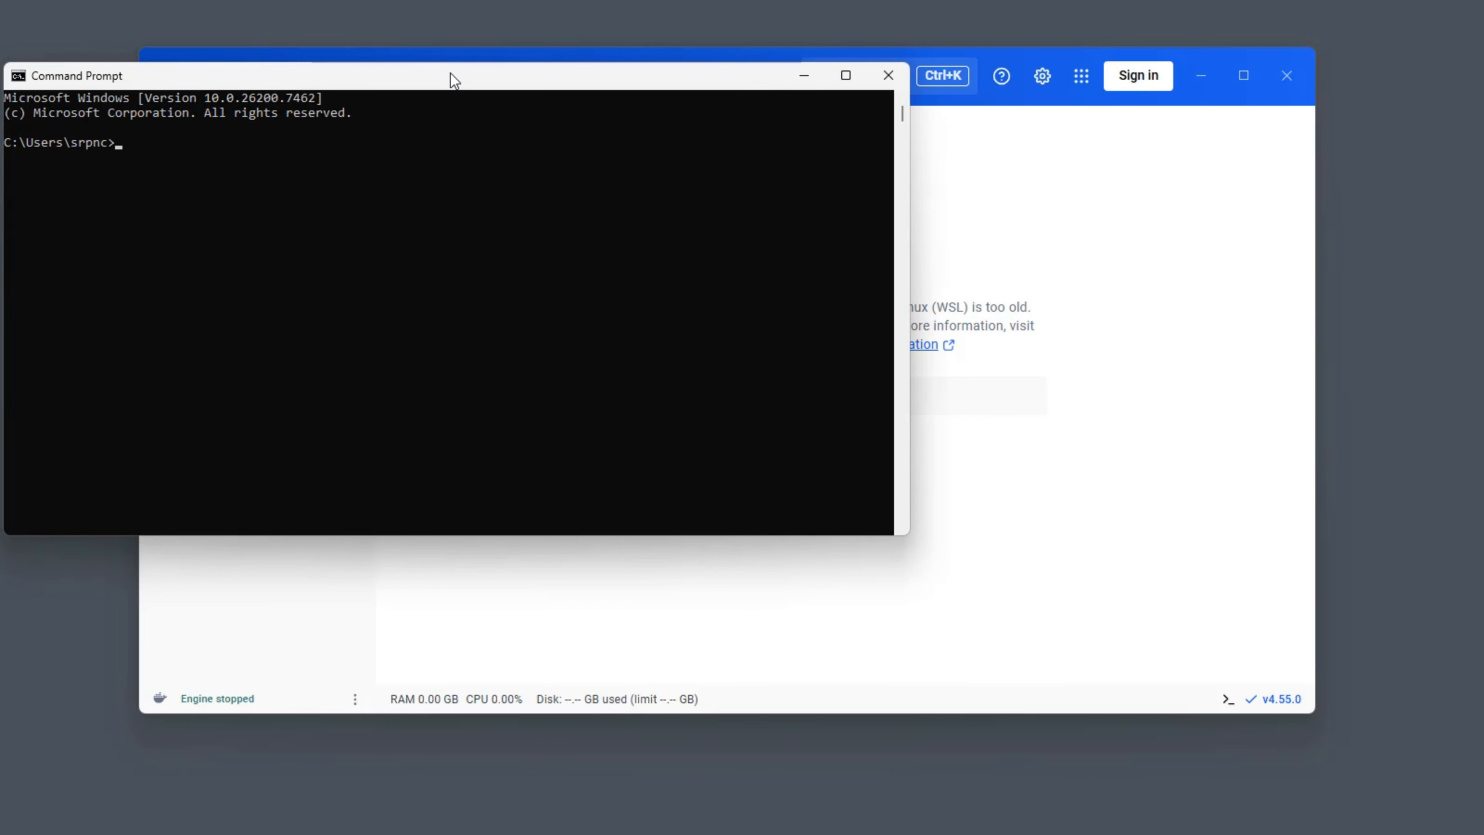
{"action": "left_click_drag", "start_coordinate": [450, 73], "coordinate": [635, 181]}
{"action": "type", "text": "wsl --update"}
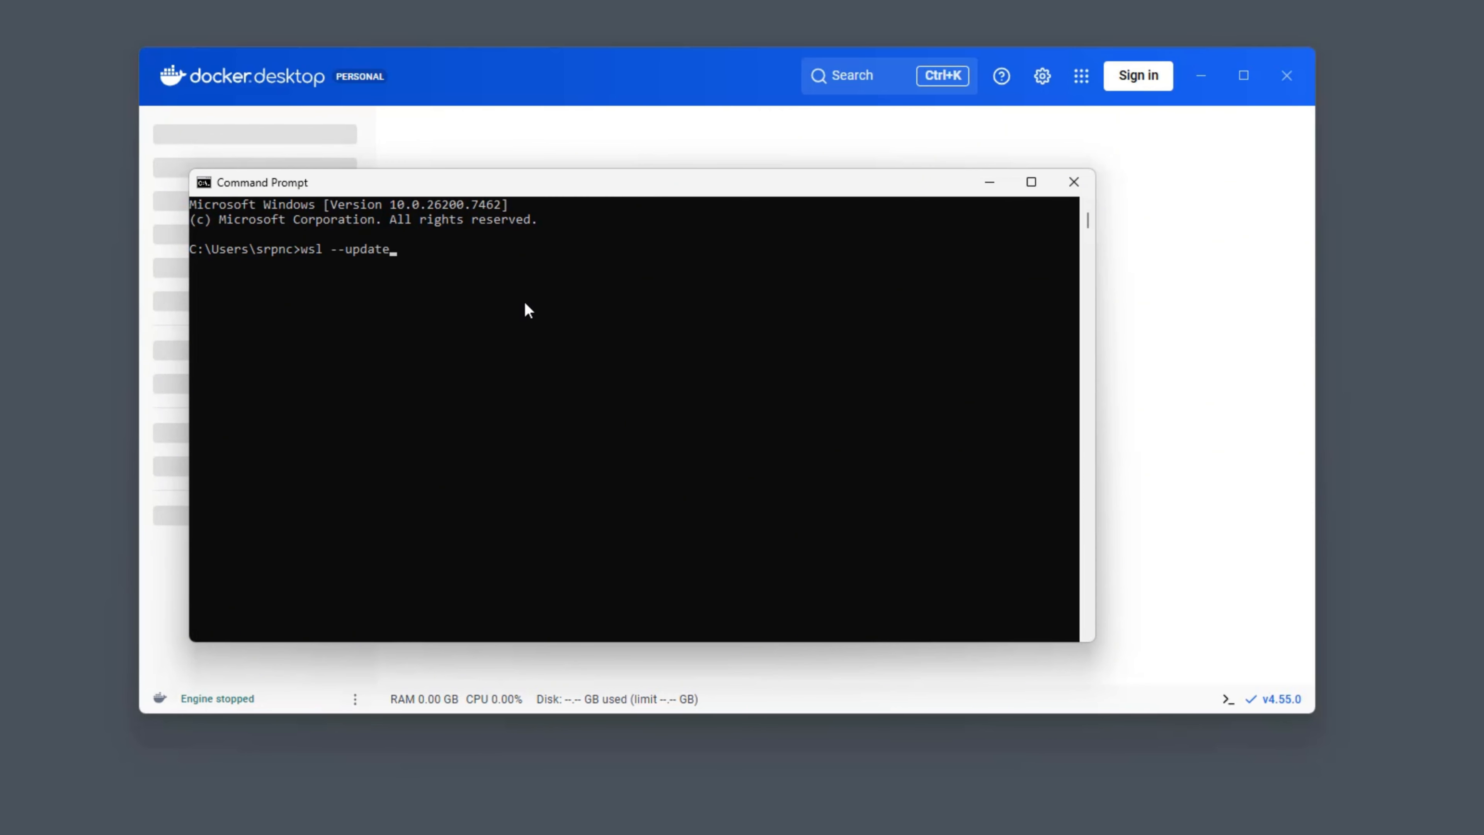
{"action": "key", "text": "Return"}
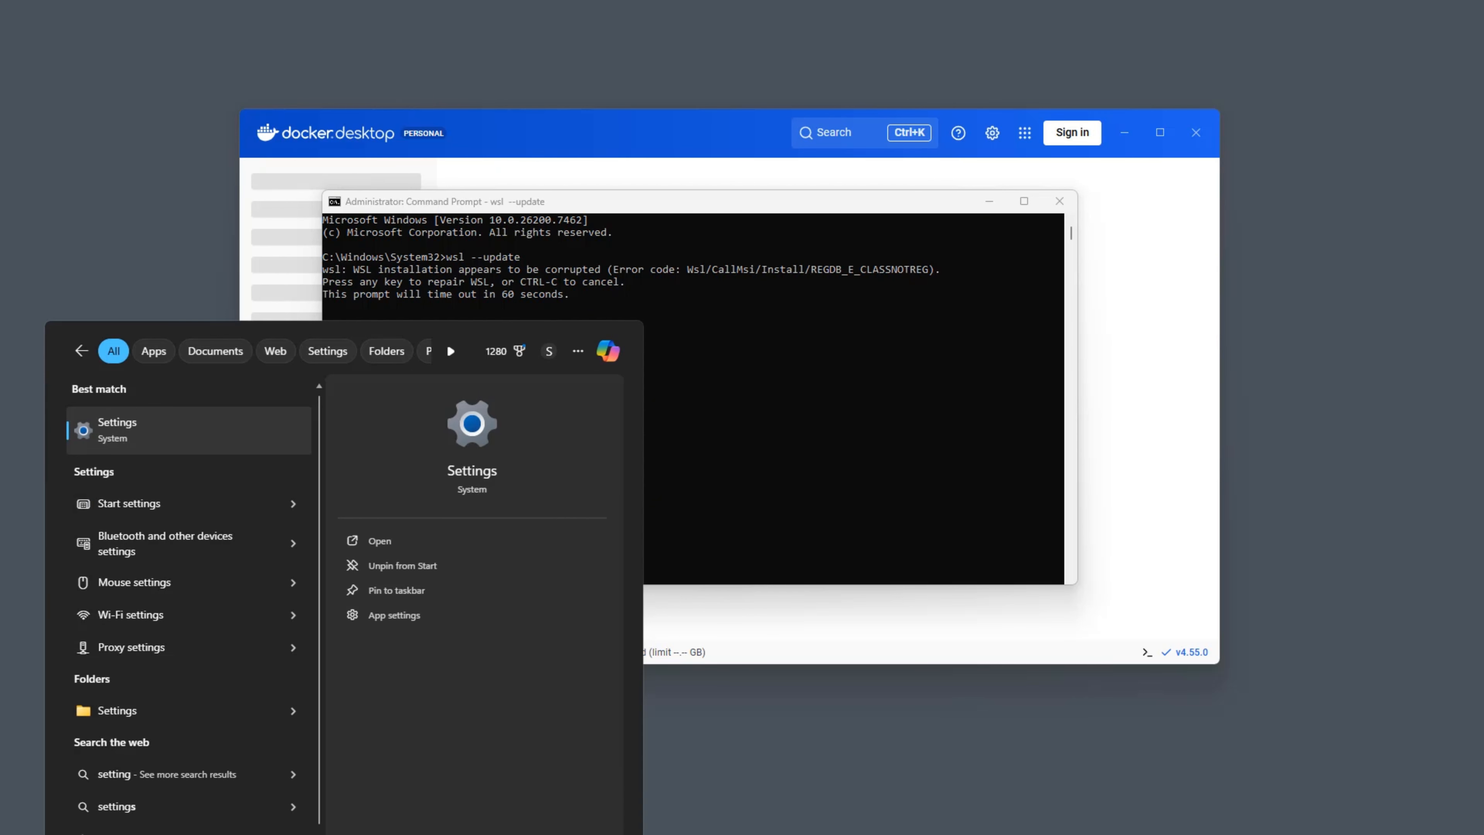
Open Windows Settings and find the Windows Update page to check for system updates.
{"action": "key", "text": "Return"}
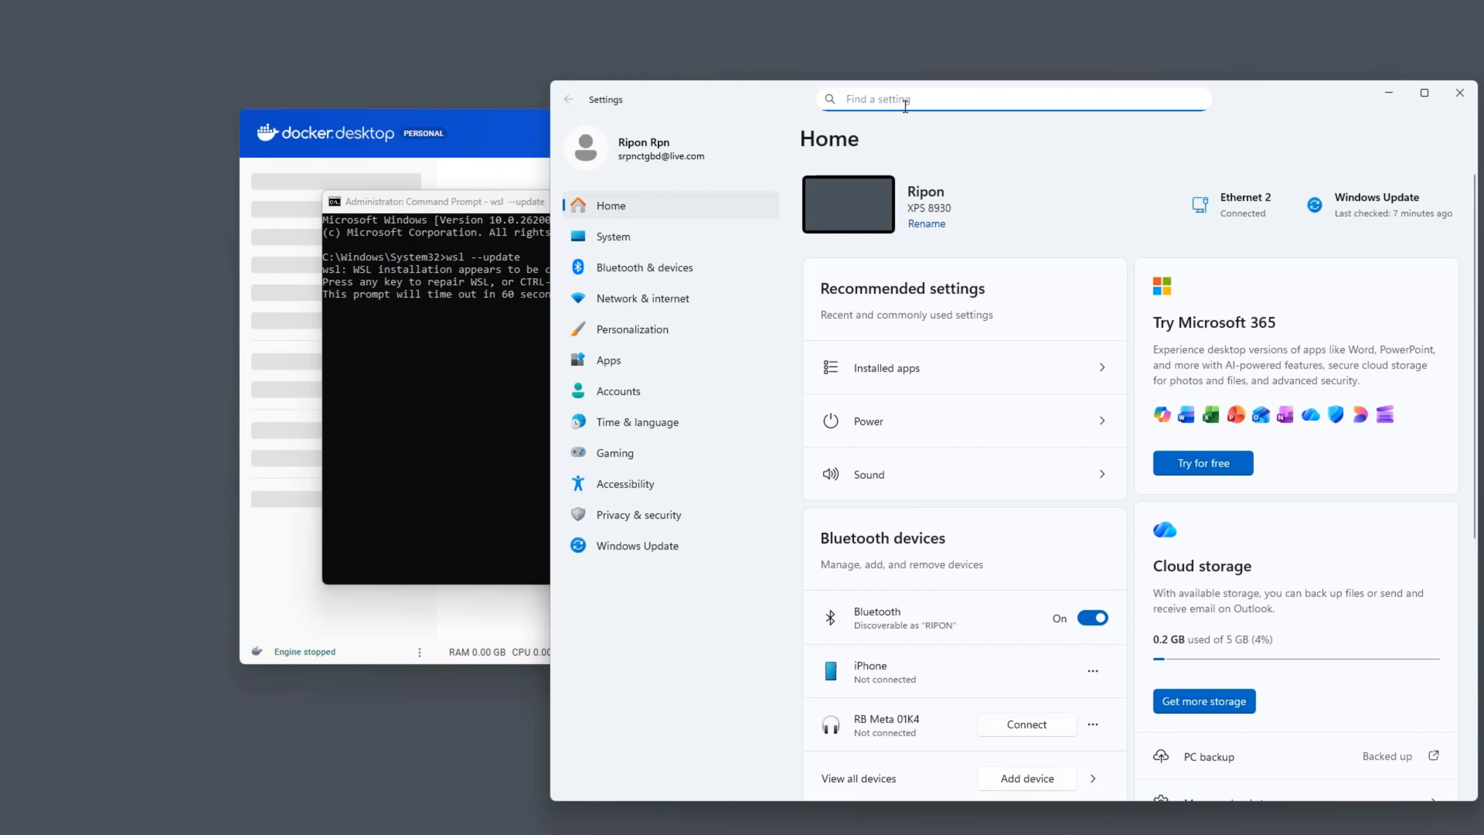
{"action": "type", "text": "window"}
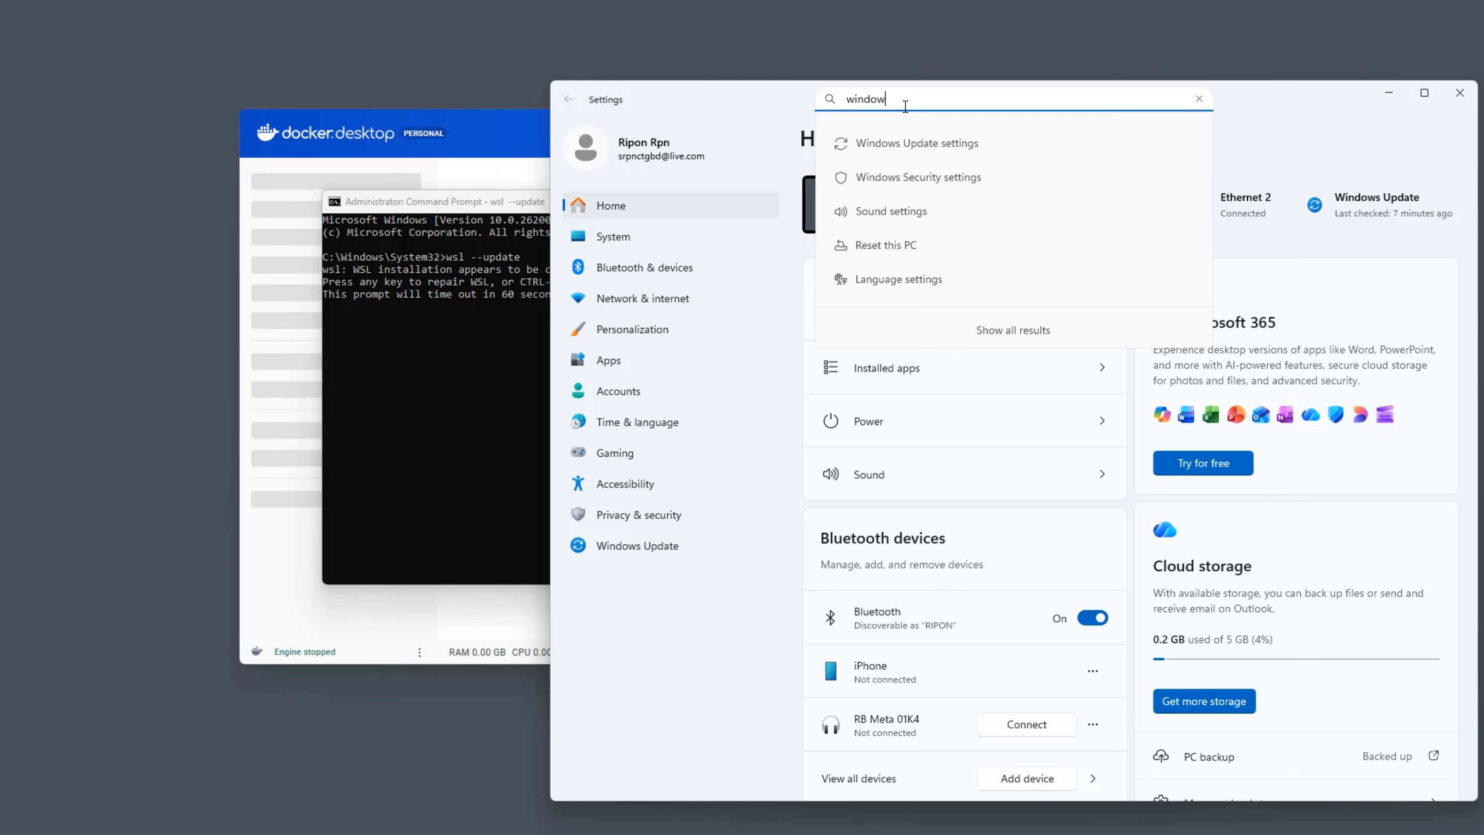
{"action": "left_click", "coordinate": [936, 130]}
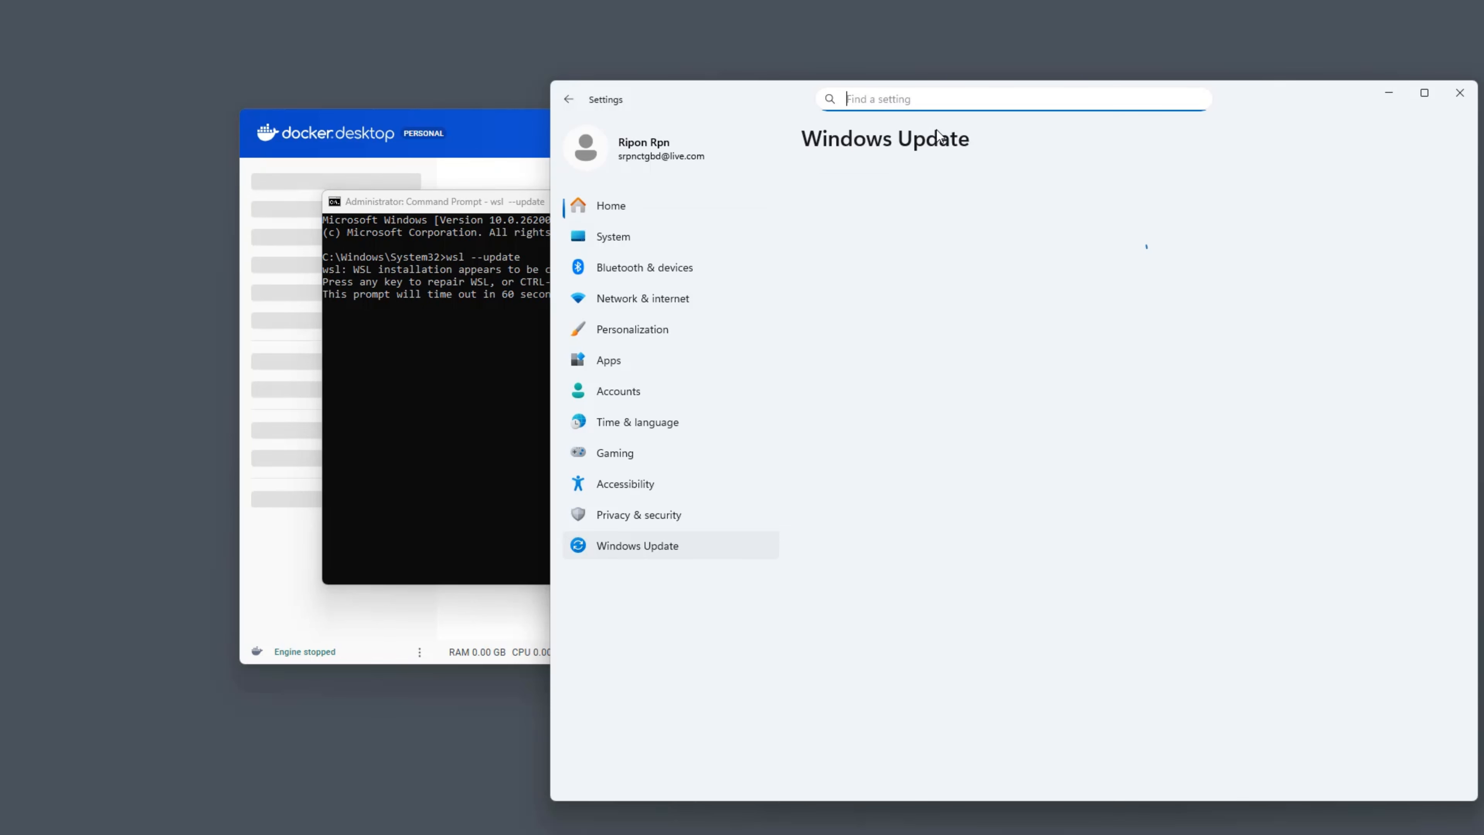
{"action": "left_click_drag", "start_coordinate": [1290, 100], "coordinate": [1074, 100]}
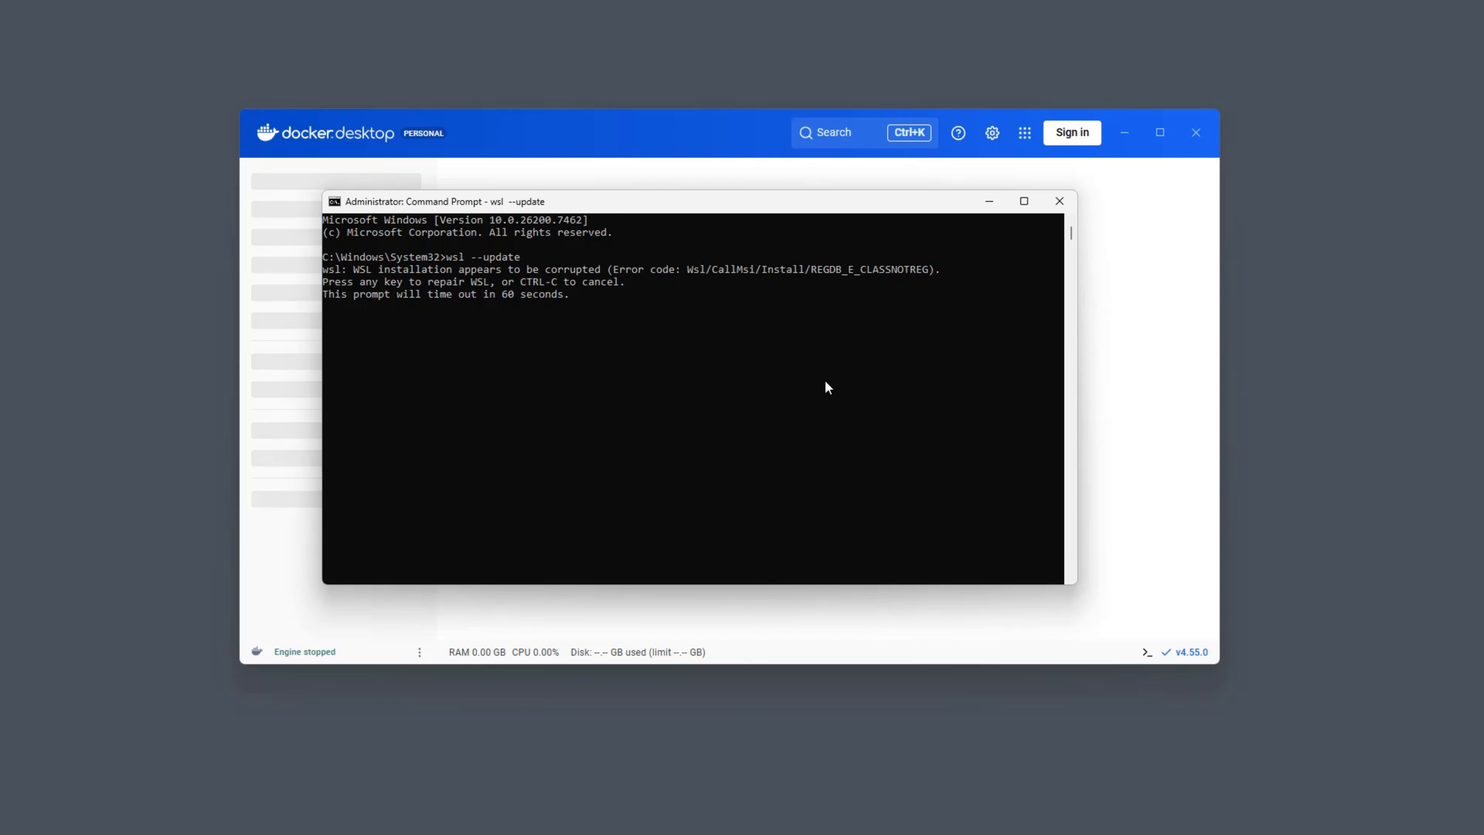
Confirm the WSL repair in Command Prompt, then return to Docker Desktop and restart it.
{"action": "key", "text": "Return"}
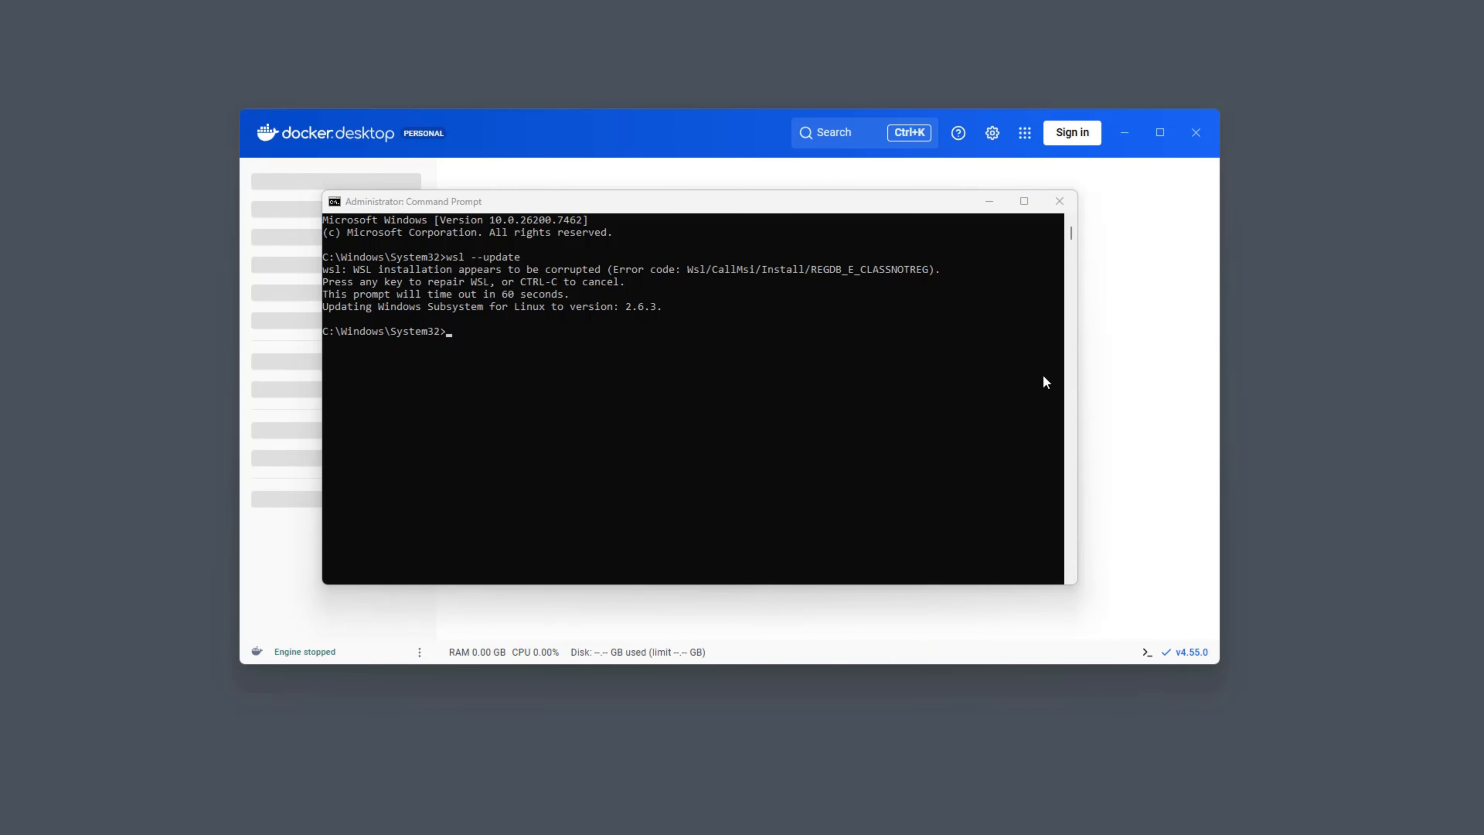
{"action": "left_click", "coordinate": [1114, 380]}
{"action": "left_click", "coordinate": [823, 453]}
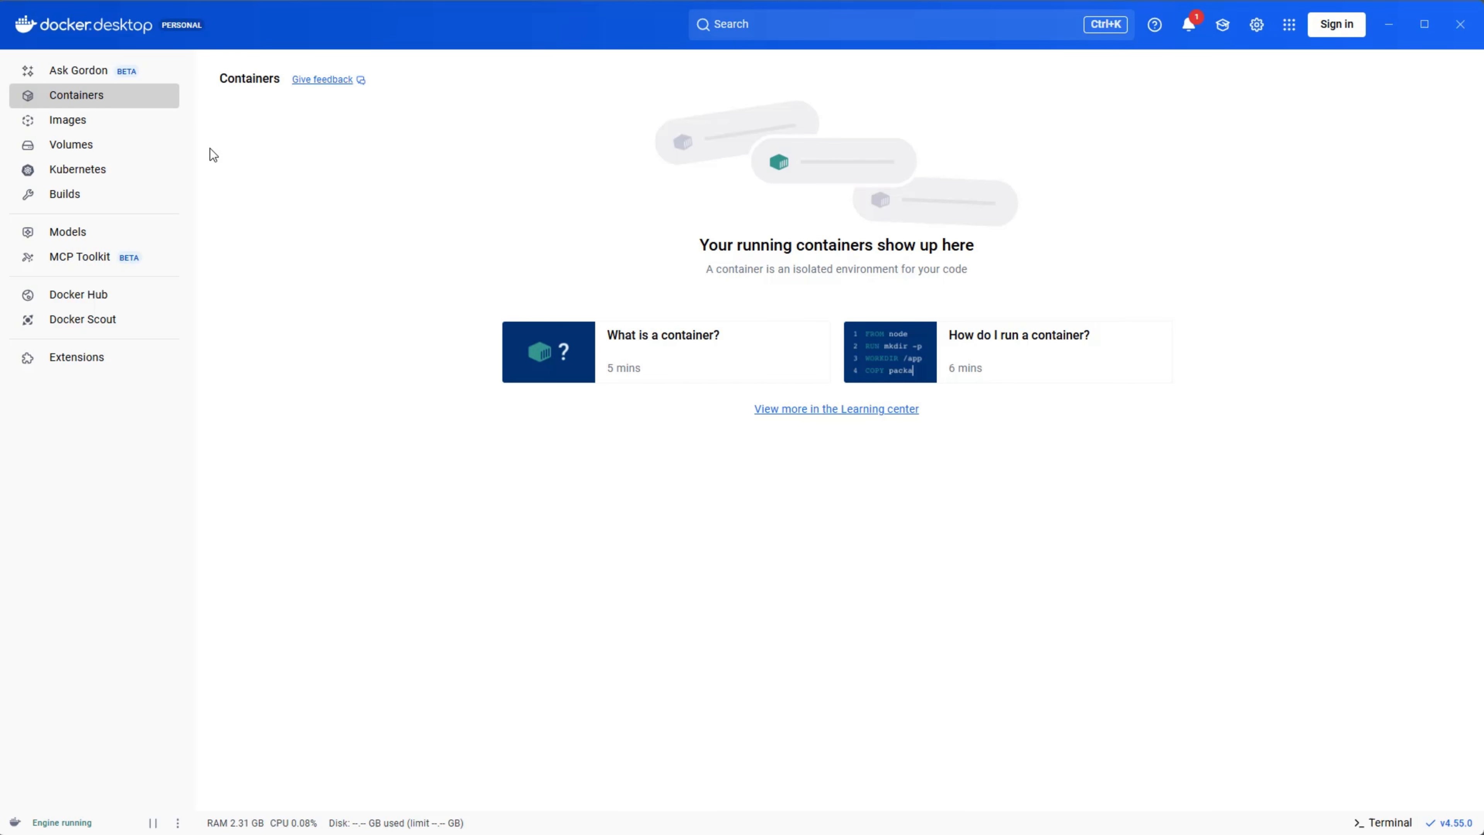
Look through the Containers, Images, Volumes and Kubernetes pages, then return to Containers.
{"action": "left_click", "coordinate": [87, 97]}
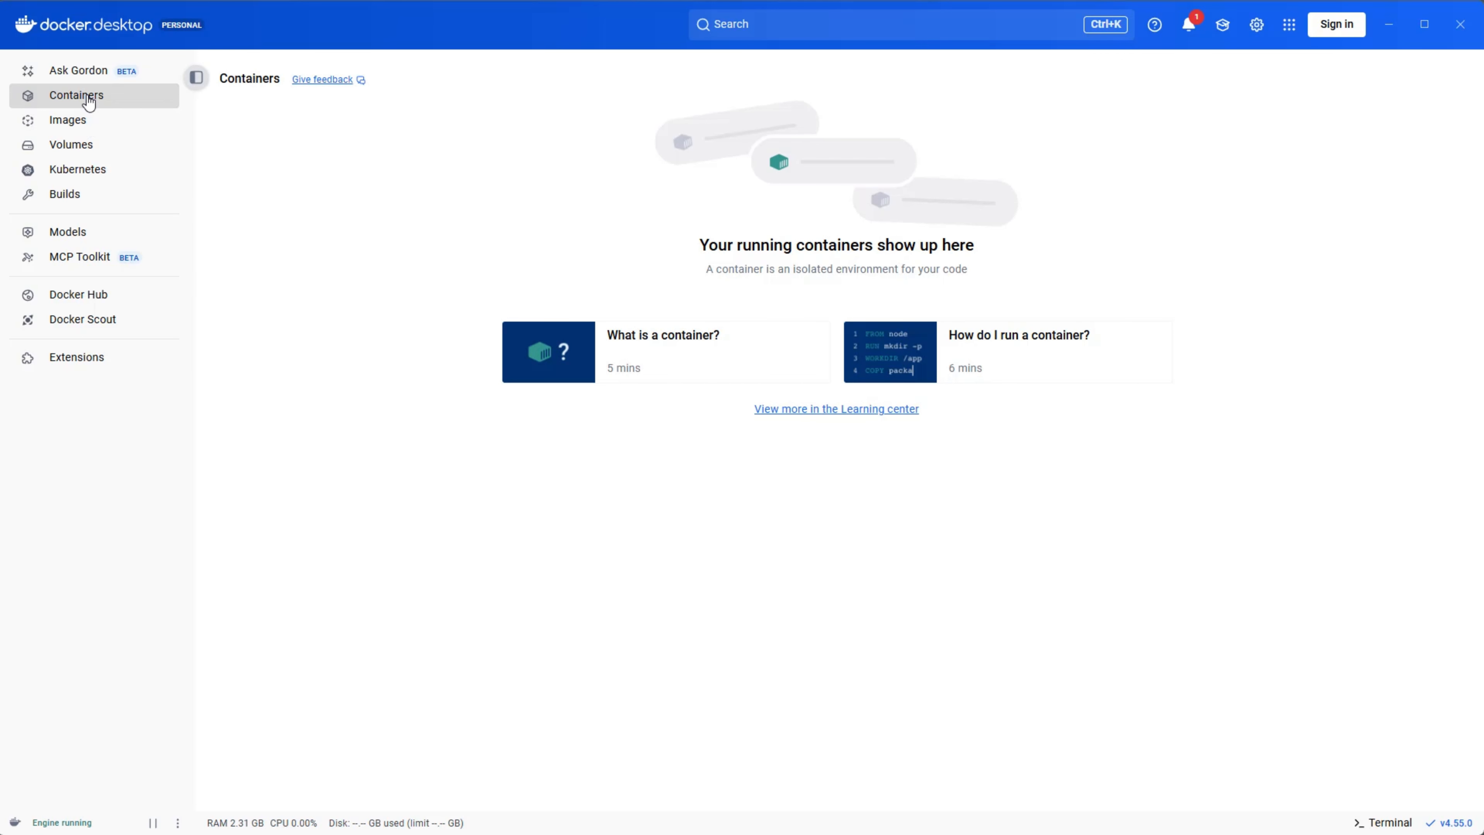
{"action": "left_click", "coordinate": [75, 121]}
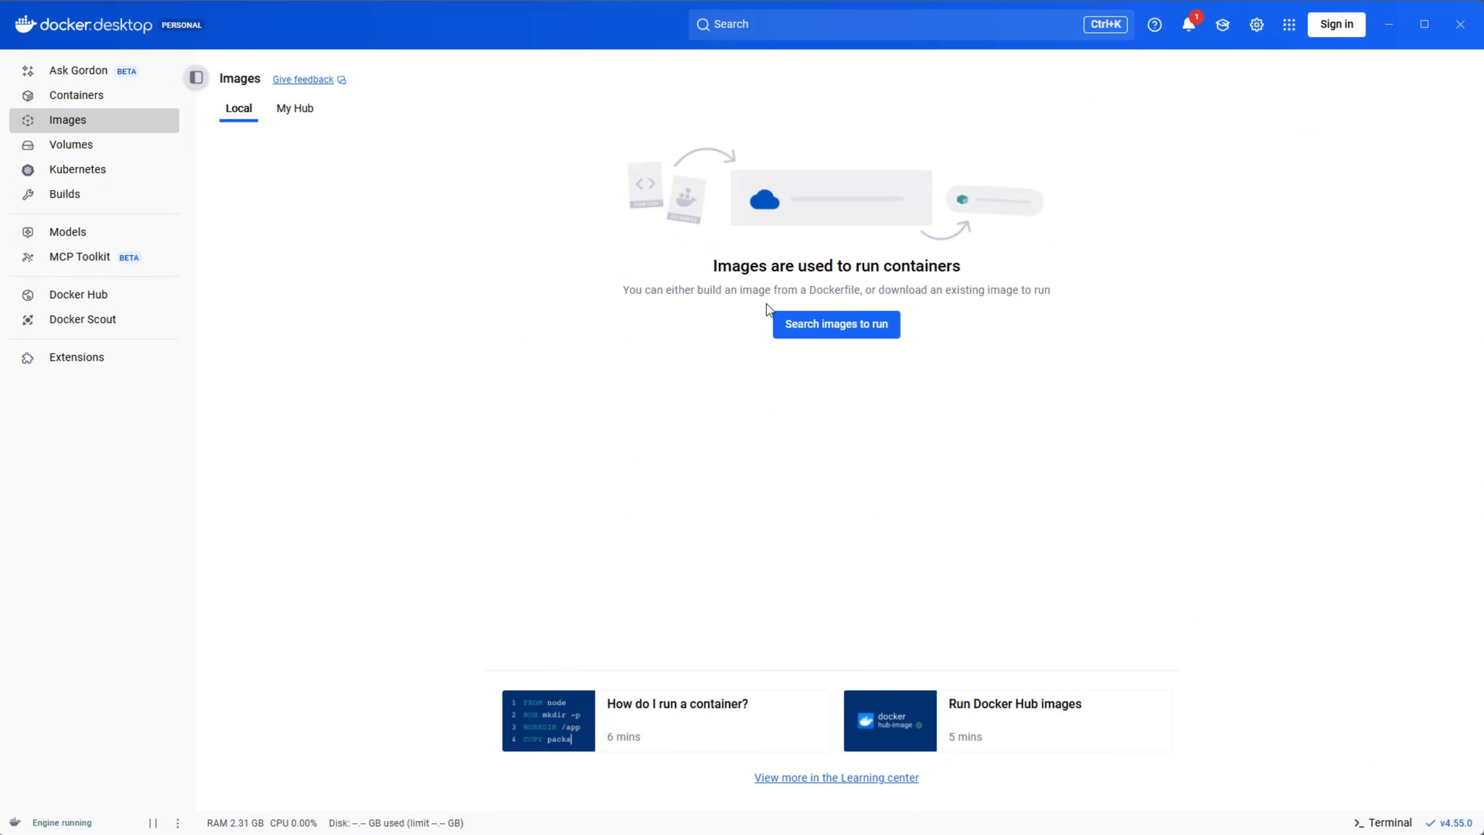
{"action": "left_click", "coordinate": [89, 146]}
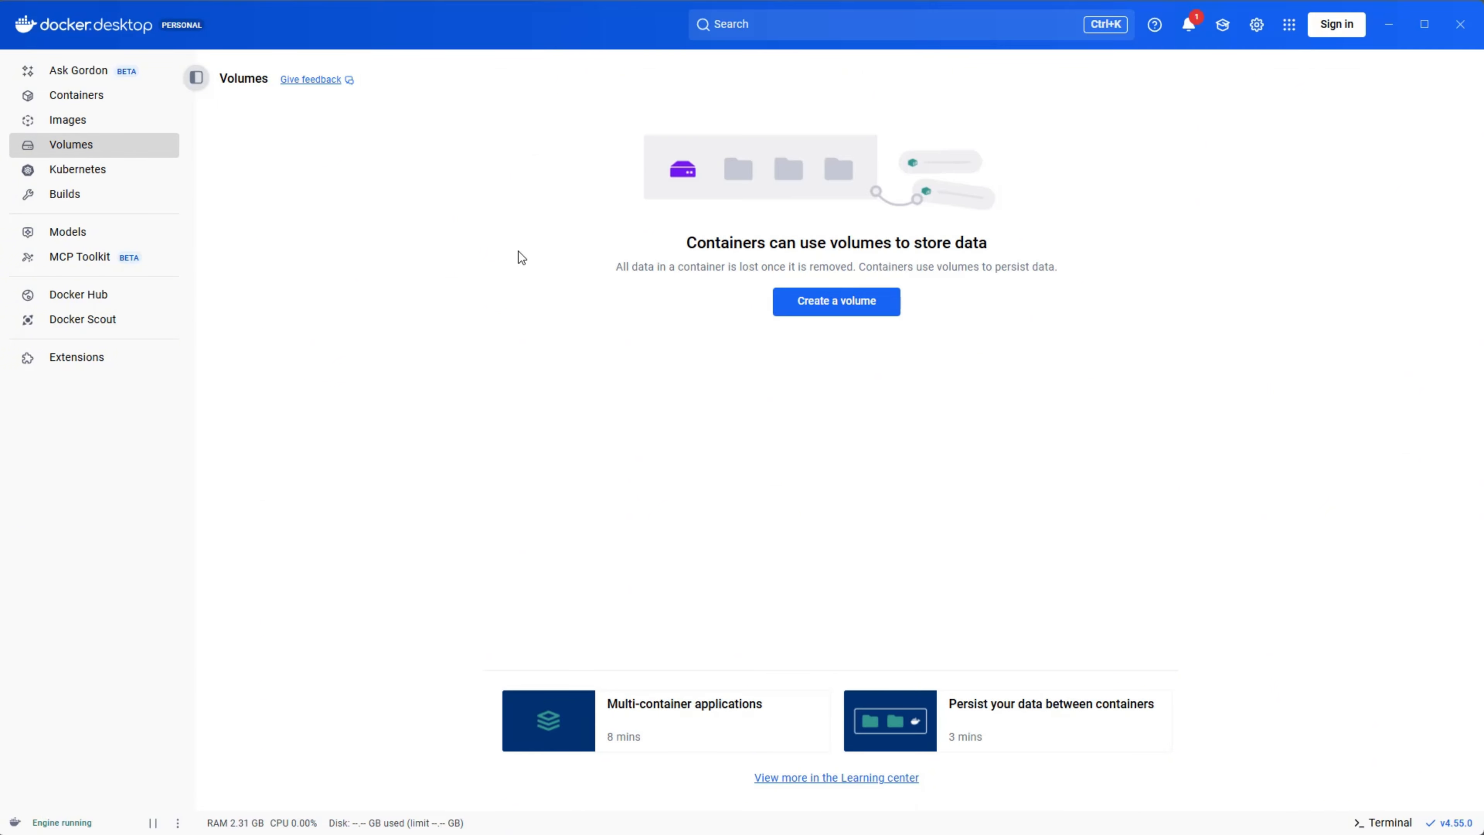
{"action": "left_click", "coordinate": [69, 169]}
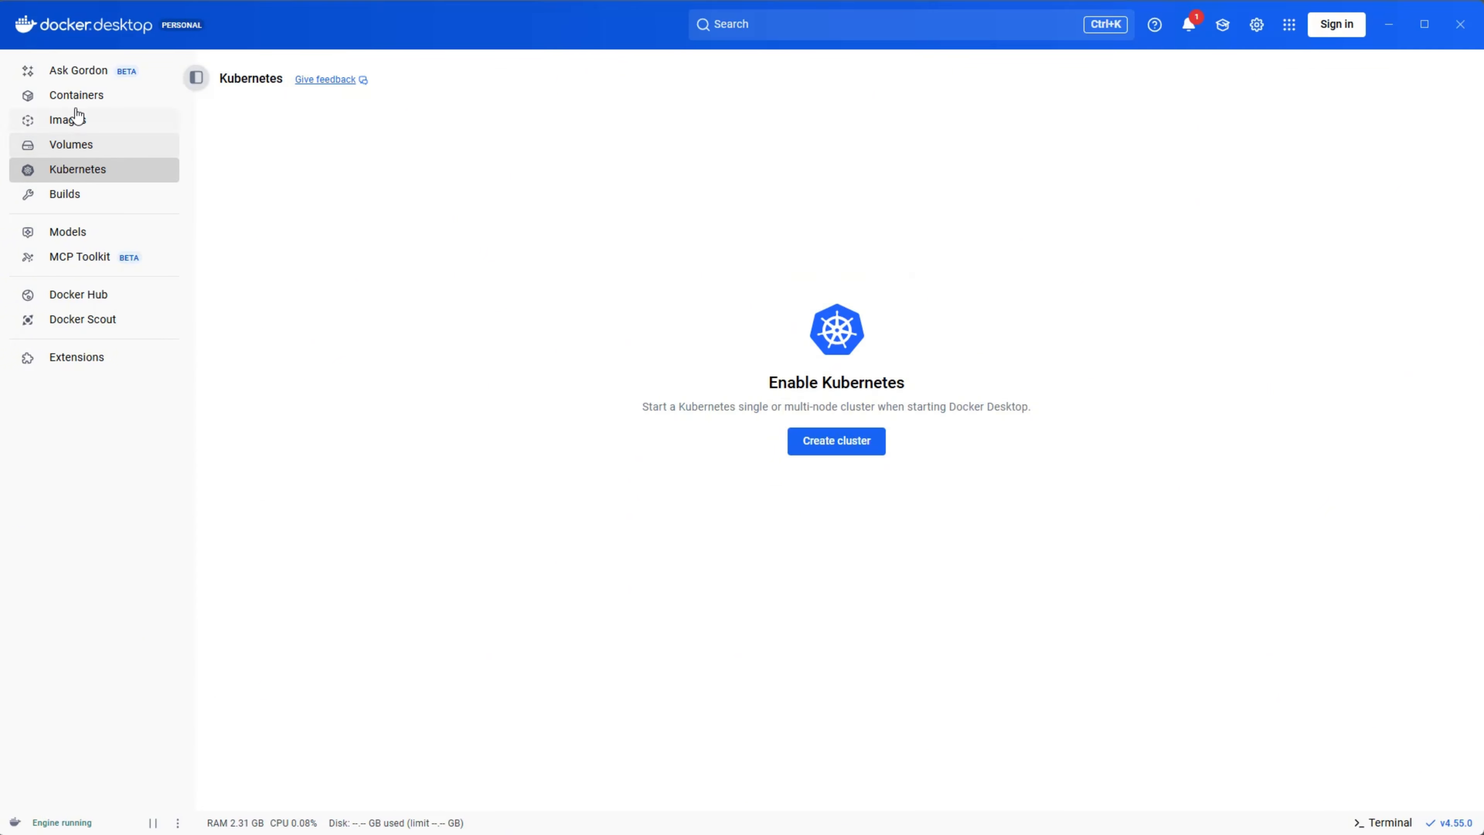
{"action": "left_click", "coordinate": [79, 95]}
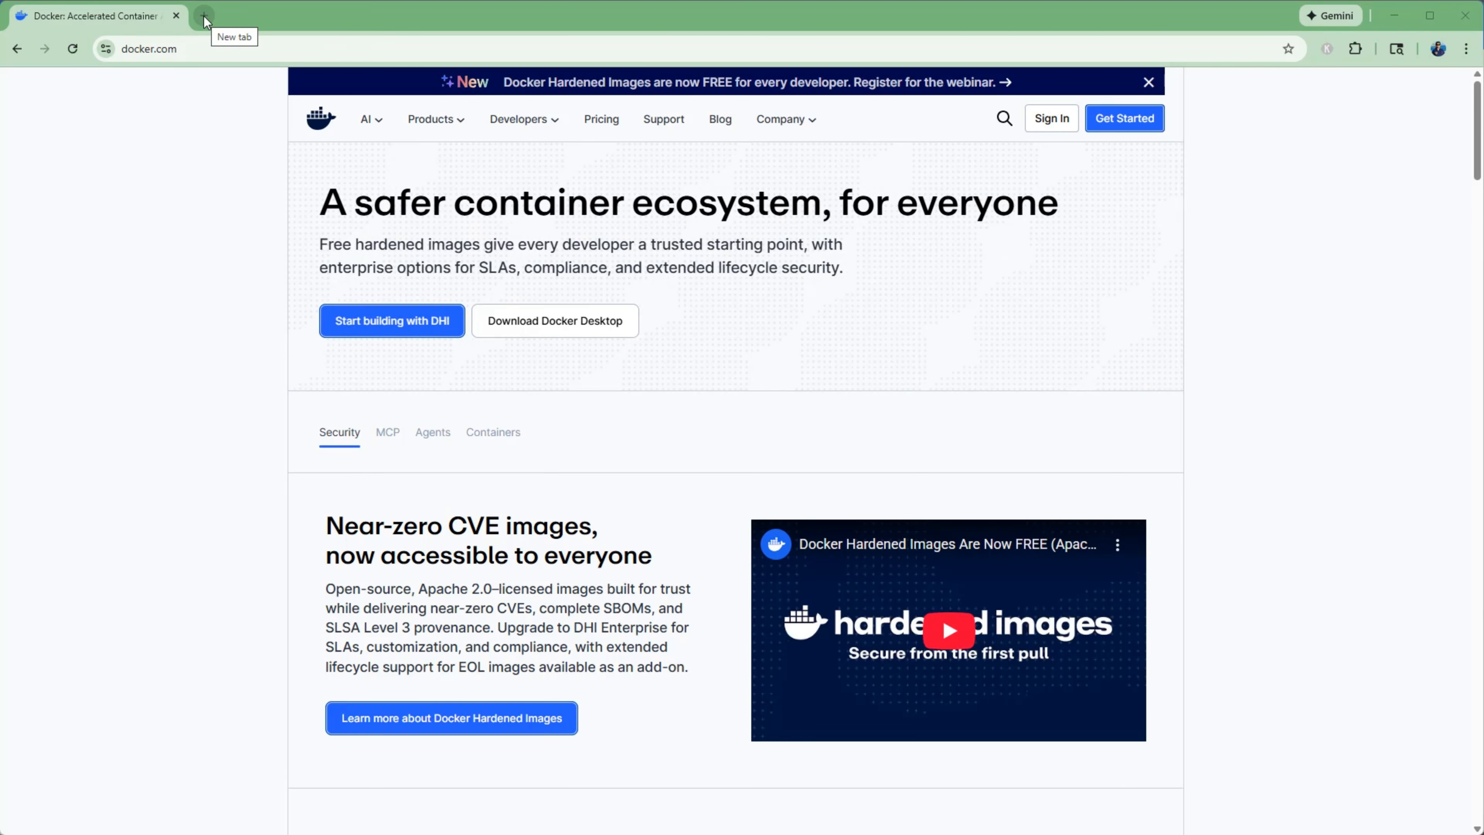
Switch to the browser, open hub.docker.com in a new tab, and browse the categories of available images.
{"action": "left_click", "coordinate": [204, 17]}
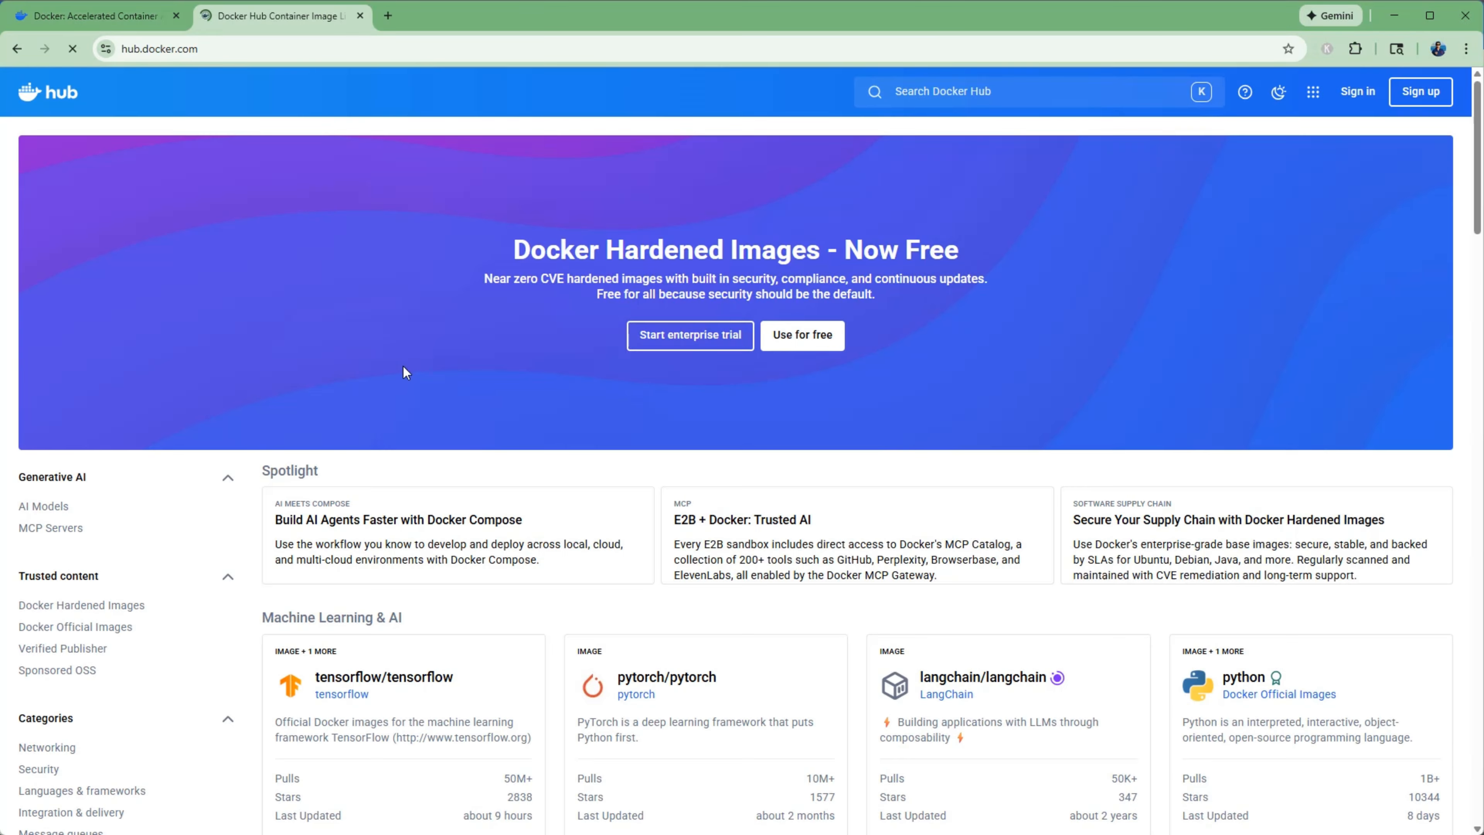
{"action": "scroll", "coordinate": [403, 366], "scroll_direction": "down", "scroll_amount": 5}
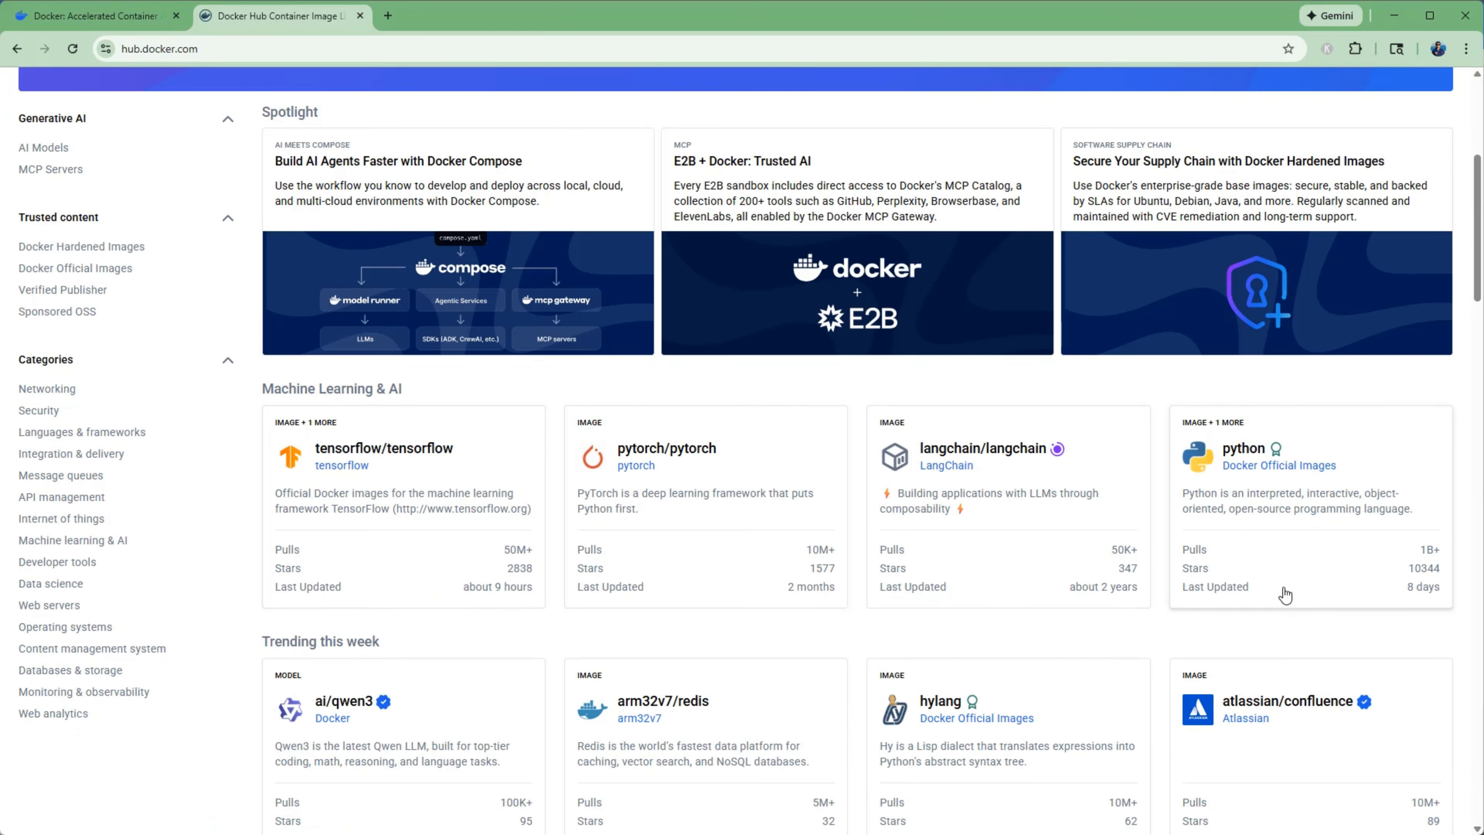
{"action": "scroll", "coordinate": [1283, 595], "scroll_direction": "down", "scroll_amount": 5}
{"action": "scroll", "coordinate": [1286, 594], "scroll_direction": "down", "scroll_amount": 7}
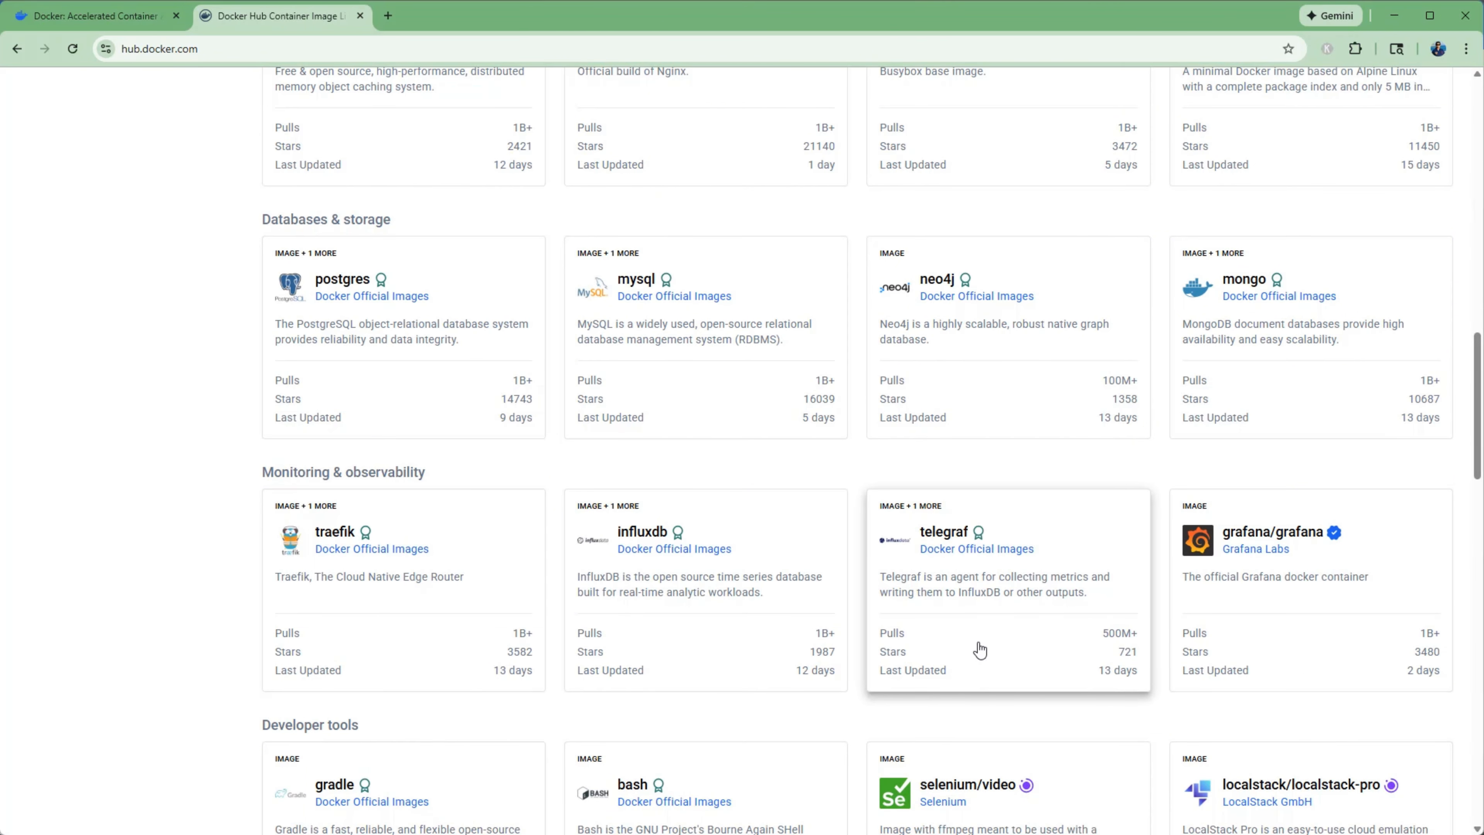
{"action": "scroll", "coordinate": [1052, 626], "scroll_direction": "down", "scroll_amount": 3}
{"action": "scroll", "coordinate": [888, 467], "scroll_direction": "up", "scroll_amount": 18}
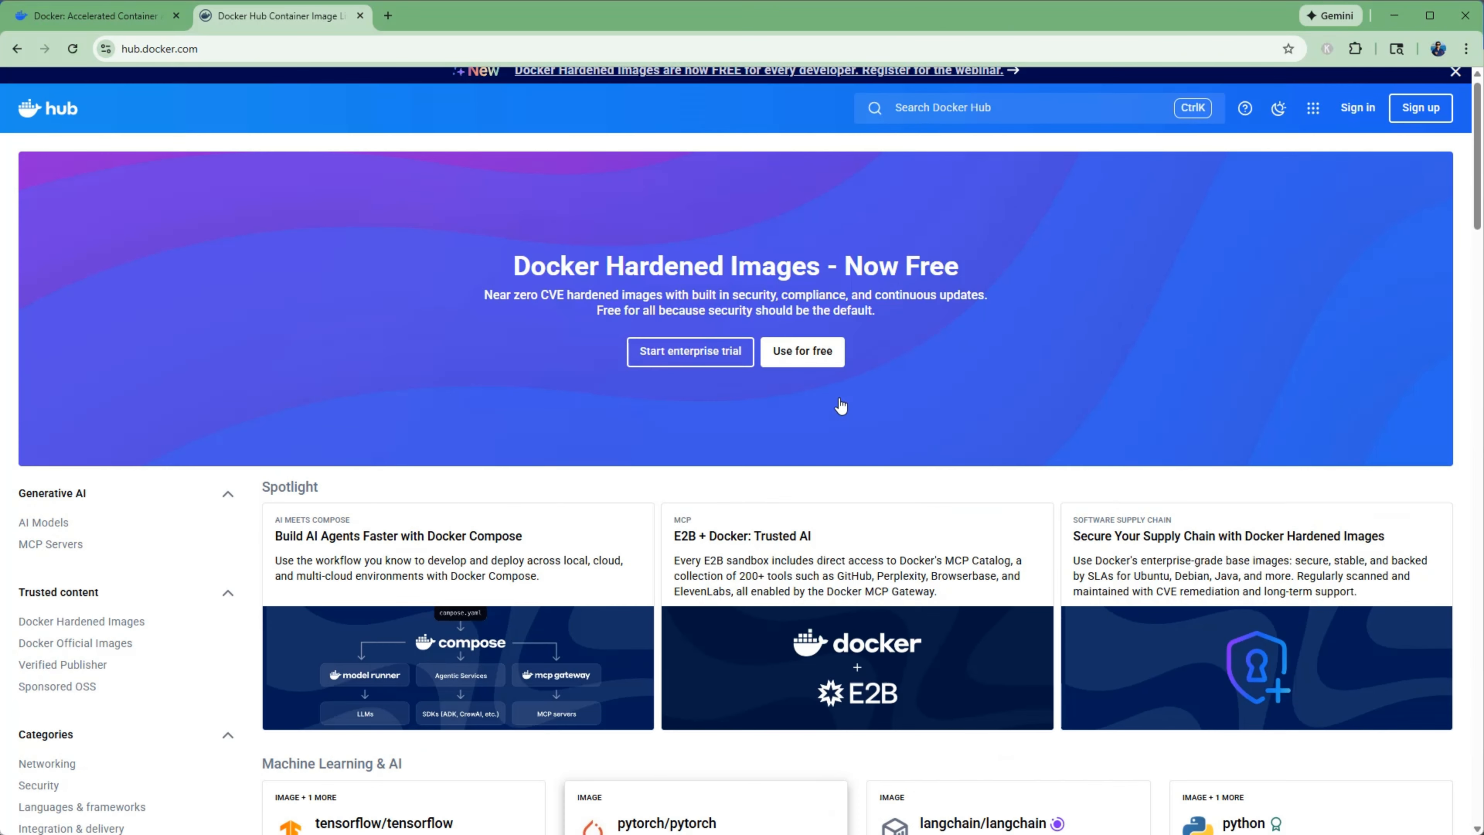
Search Docker Hub for mysql and open the official mysql image page.
{"action": "left_click", "coordinate": [1014, 124]}
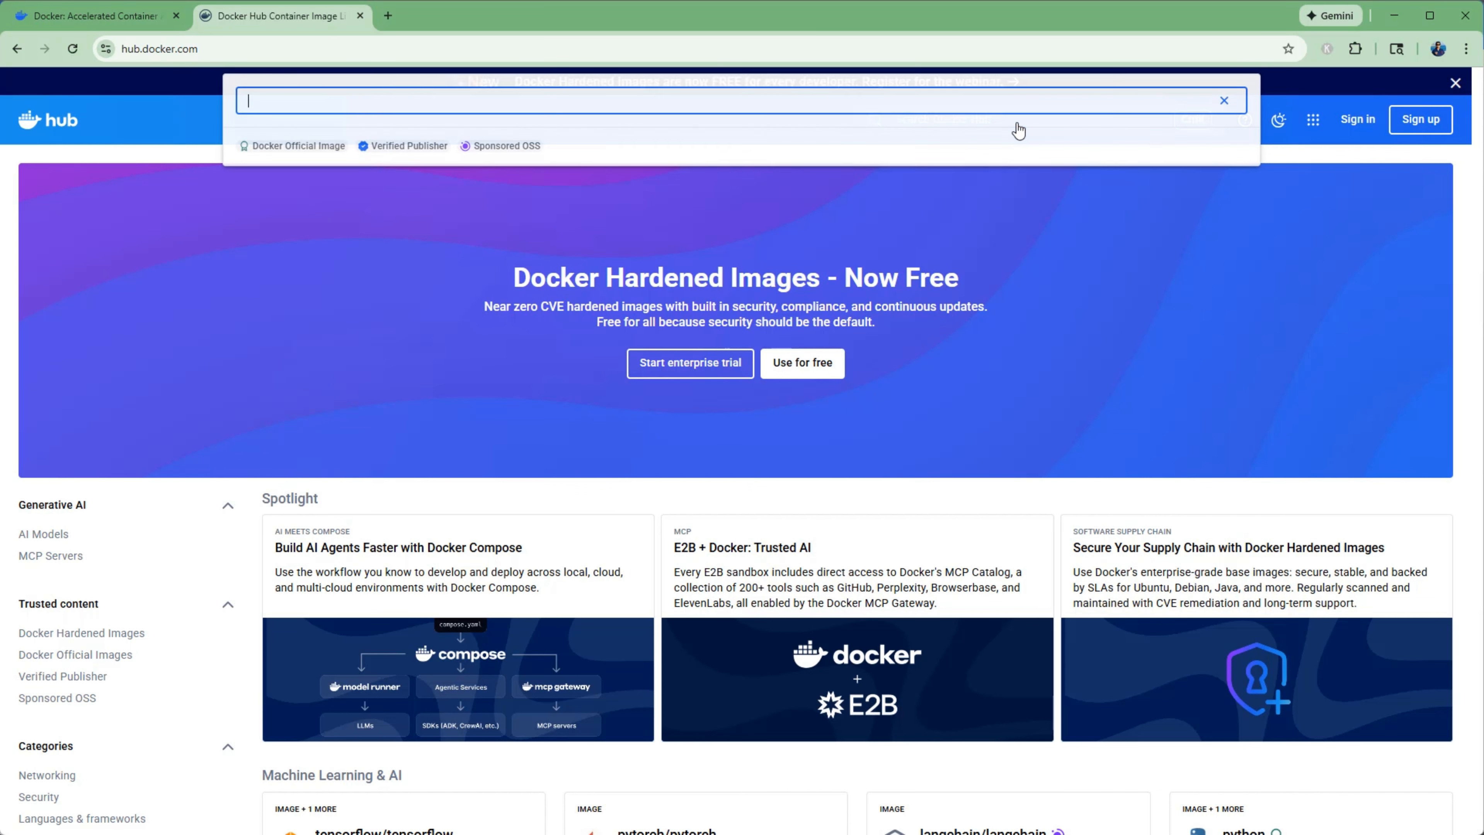
{"action": "type", "text": "my"}
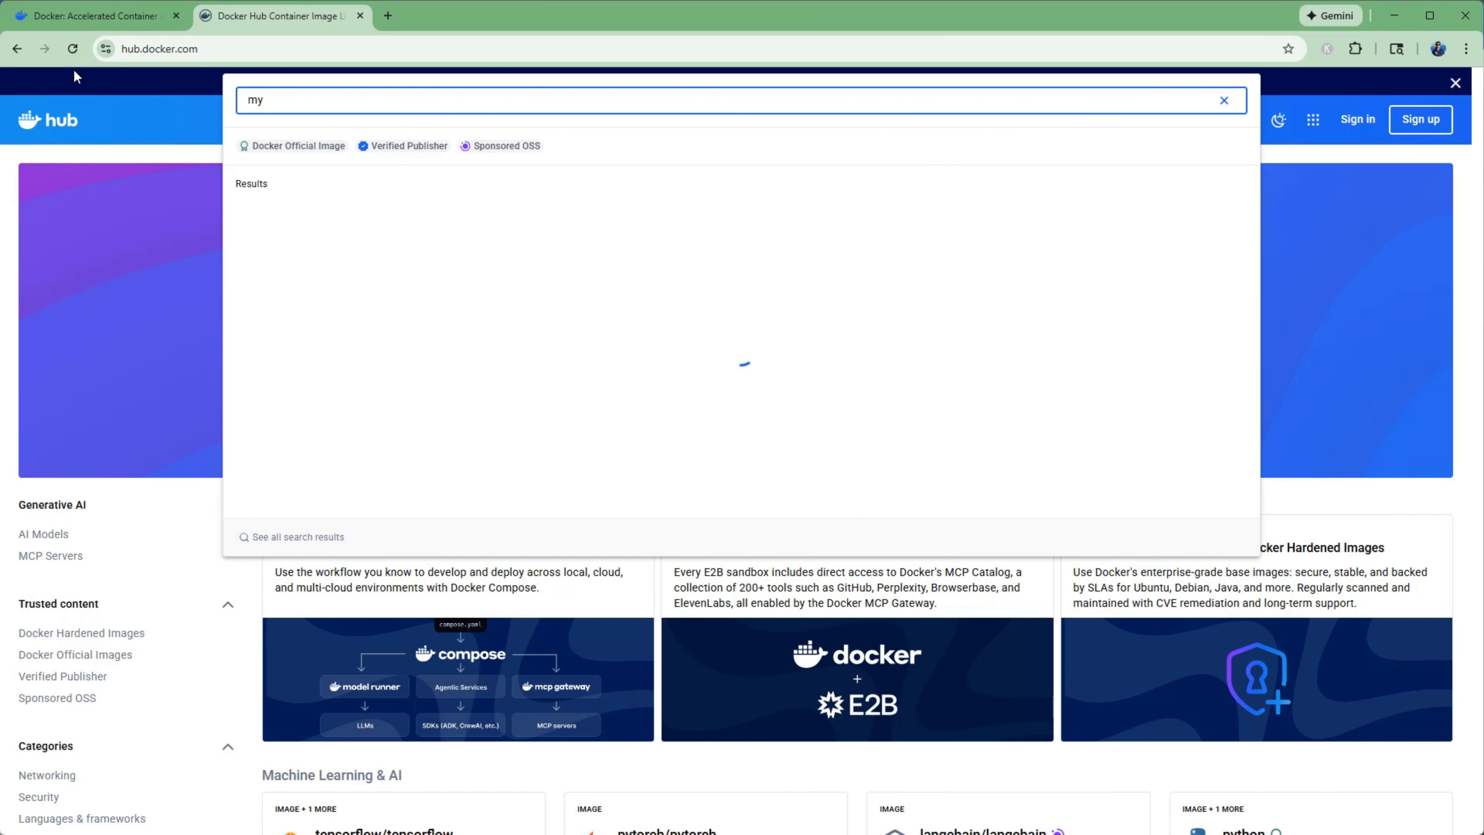
{"action": "type", "text": "sql"}
{"action": "key", "text": "Return"}
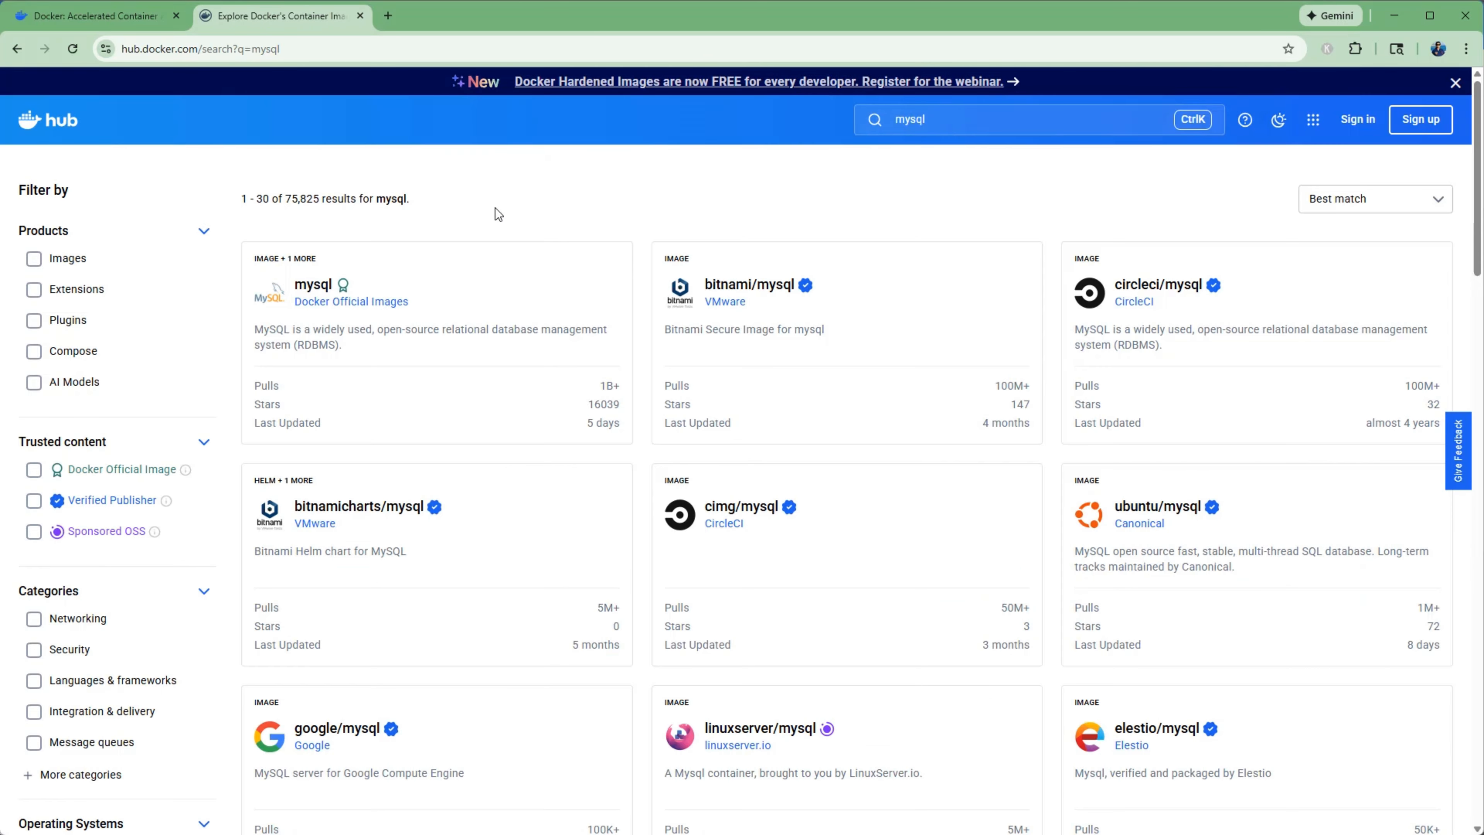
{"action": "left_click", "coordinate": [443, 289]}
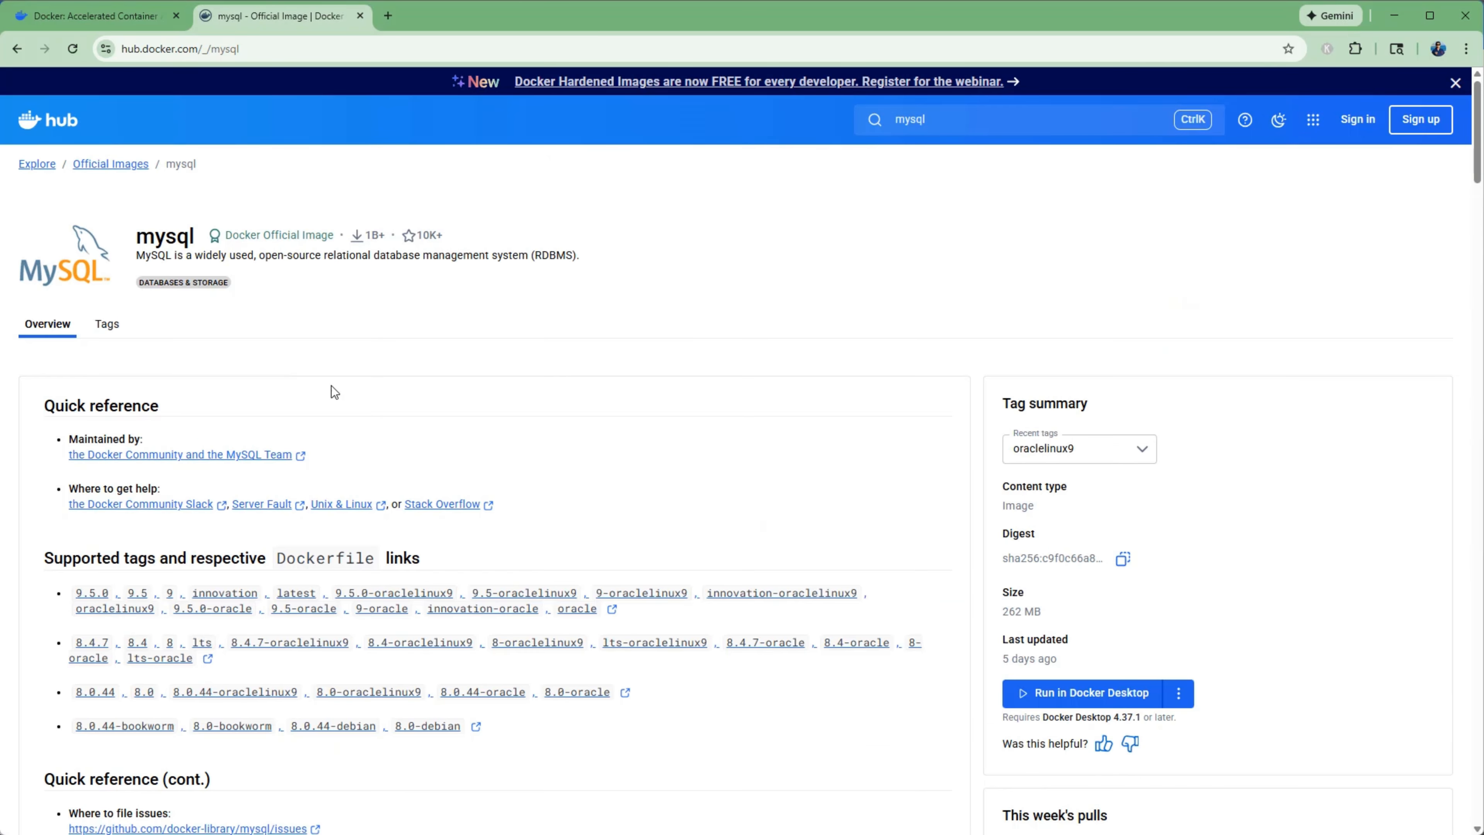
Switch to Docker Desktop from the mysql image page, pull mysql:oraclelinux9, and run it as a container named mysql.
{"action": "left_click", "coordinate": [1086, 699]}
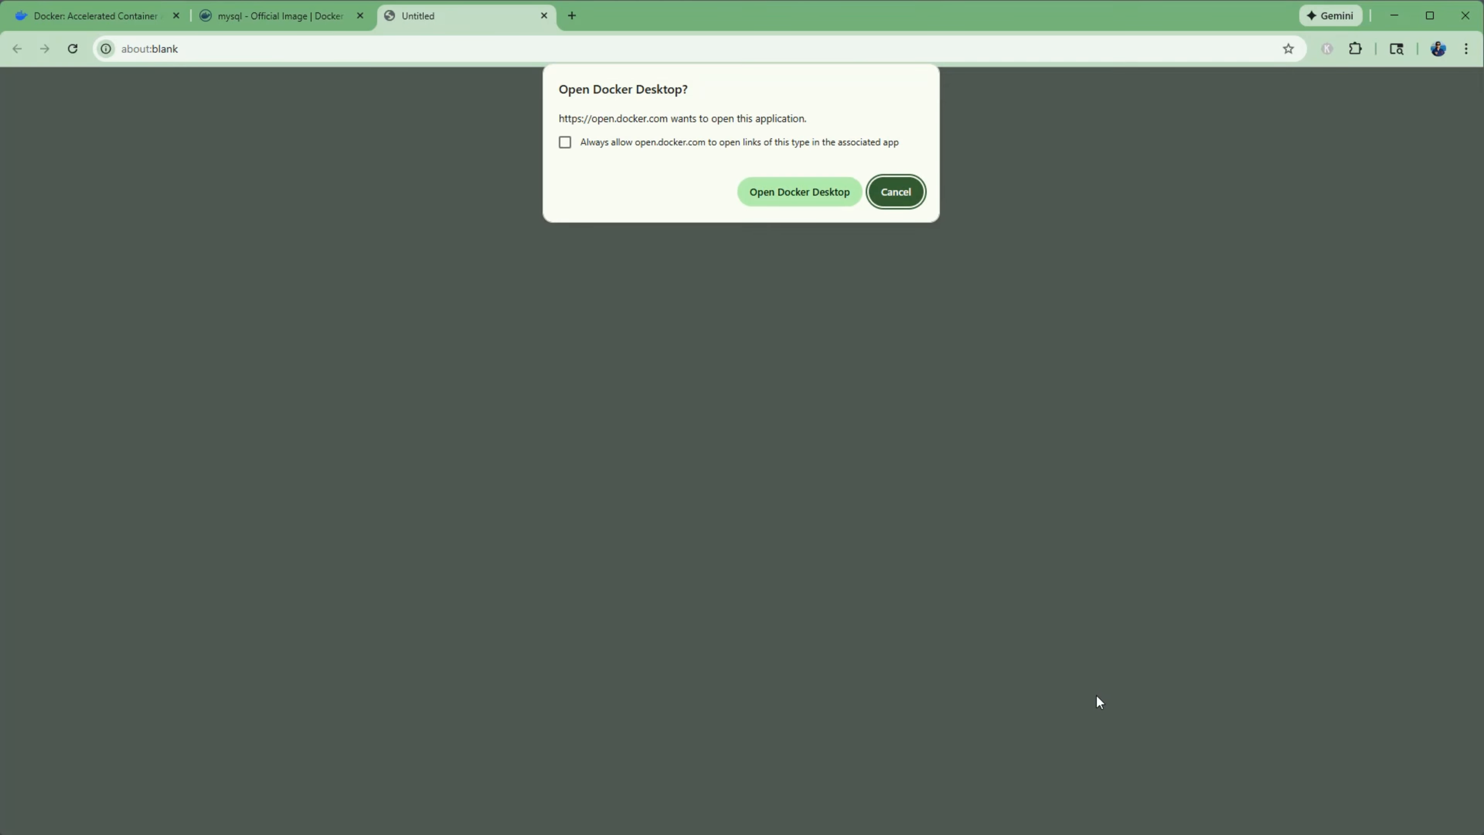
{"action": "left_click", "coordinate": [799, 196]}
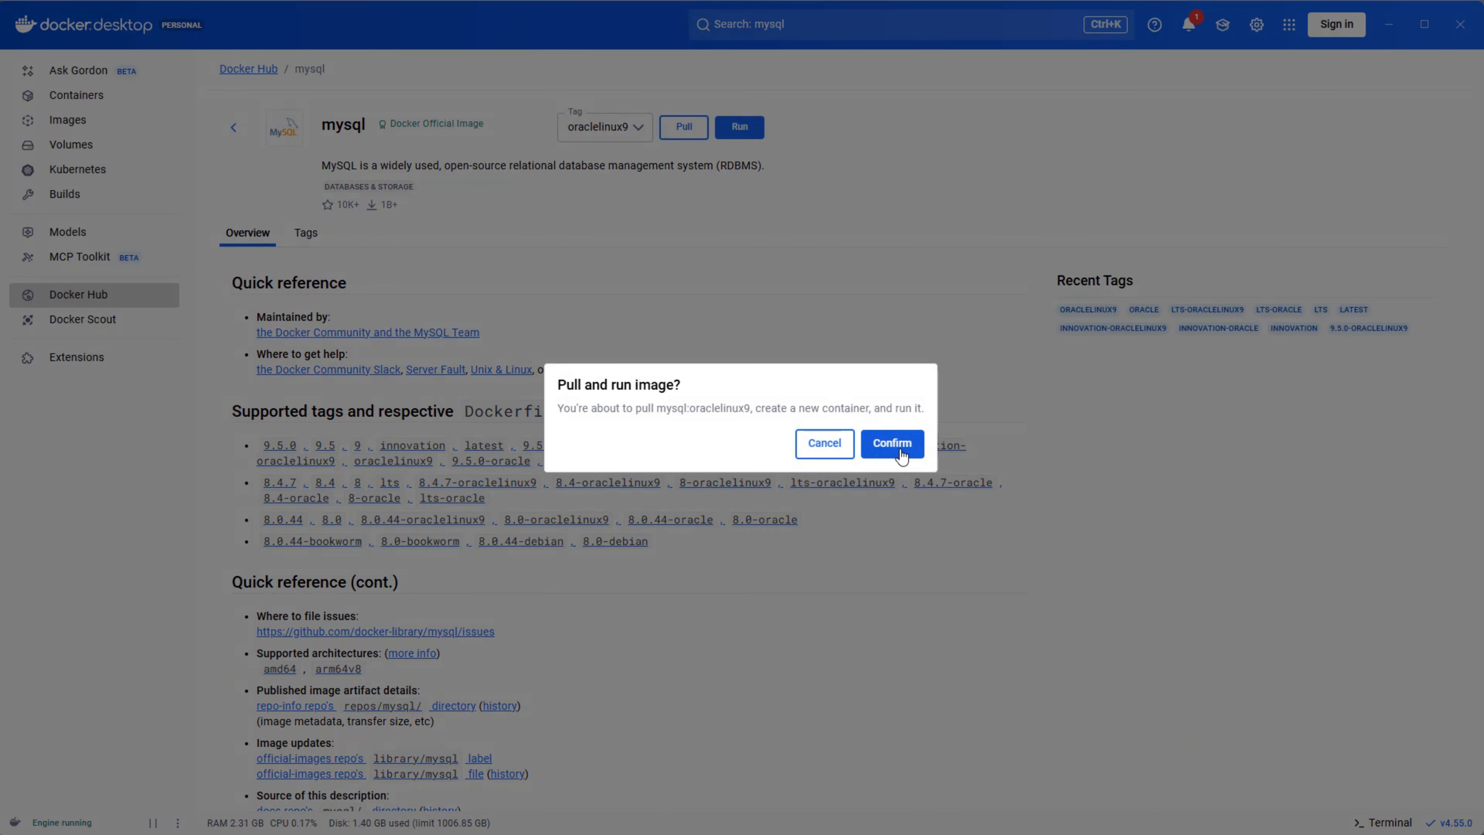
{"action": "left_click", "coordinate": [892, 445]}
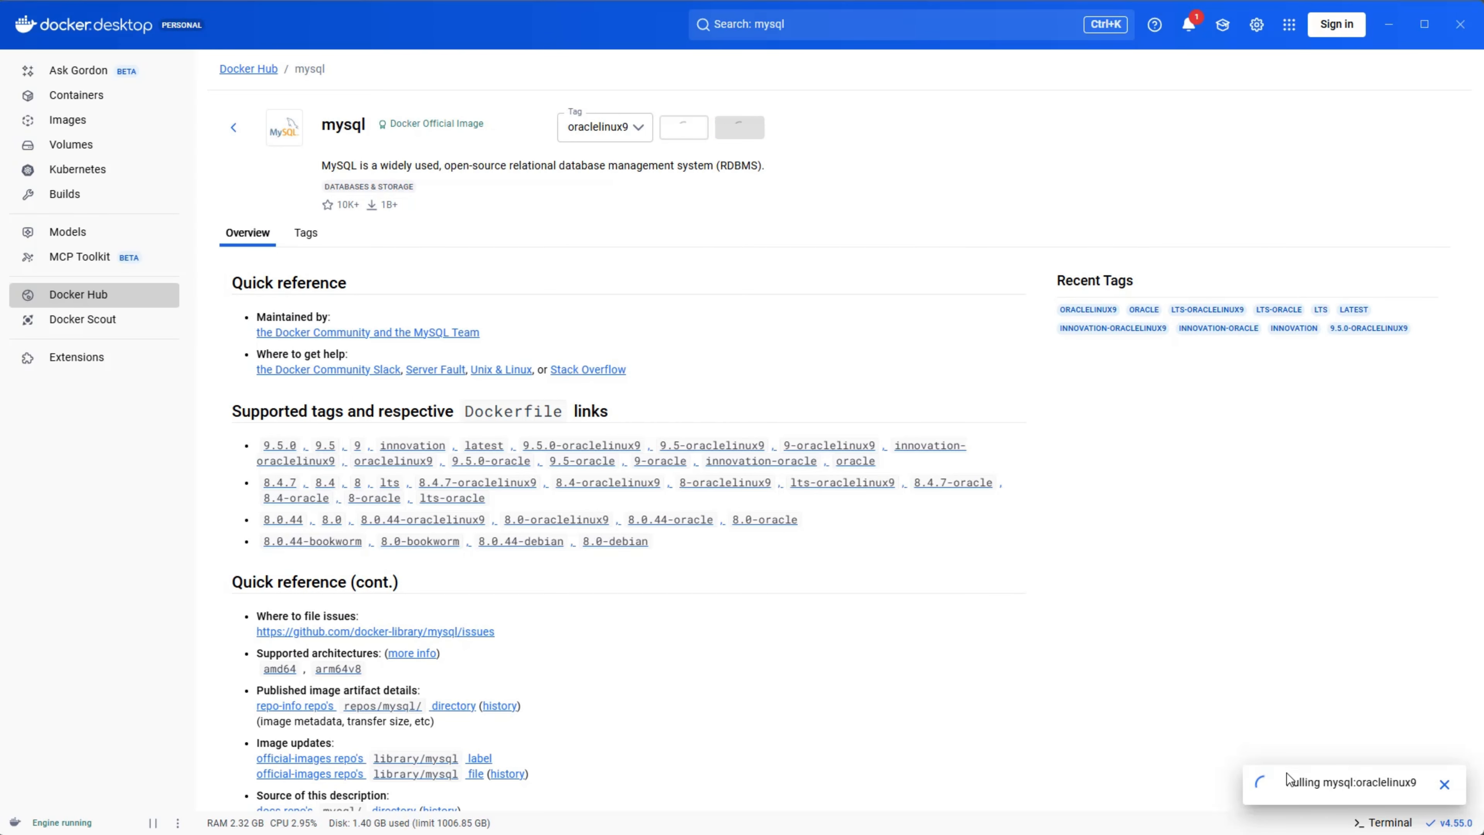
{"action": "type", "text": "mysql"}
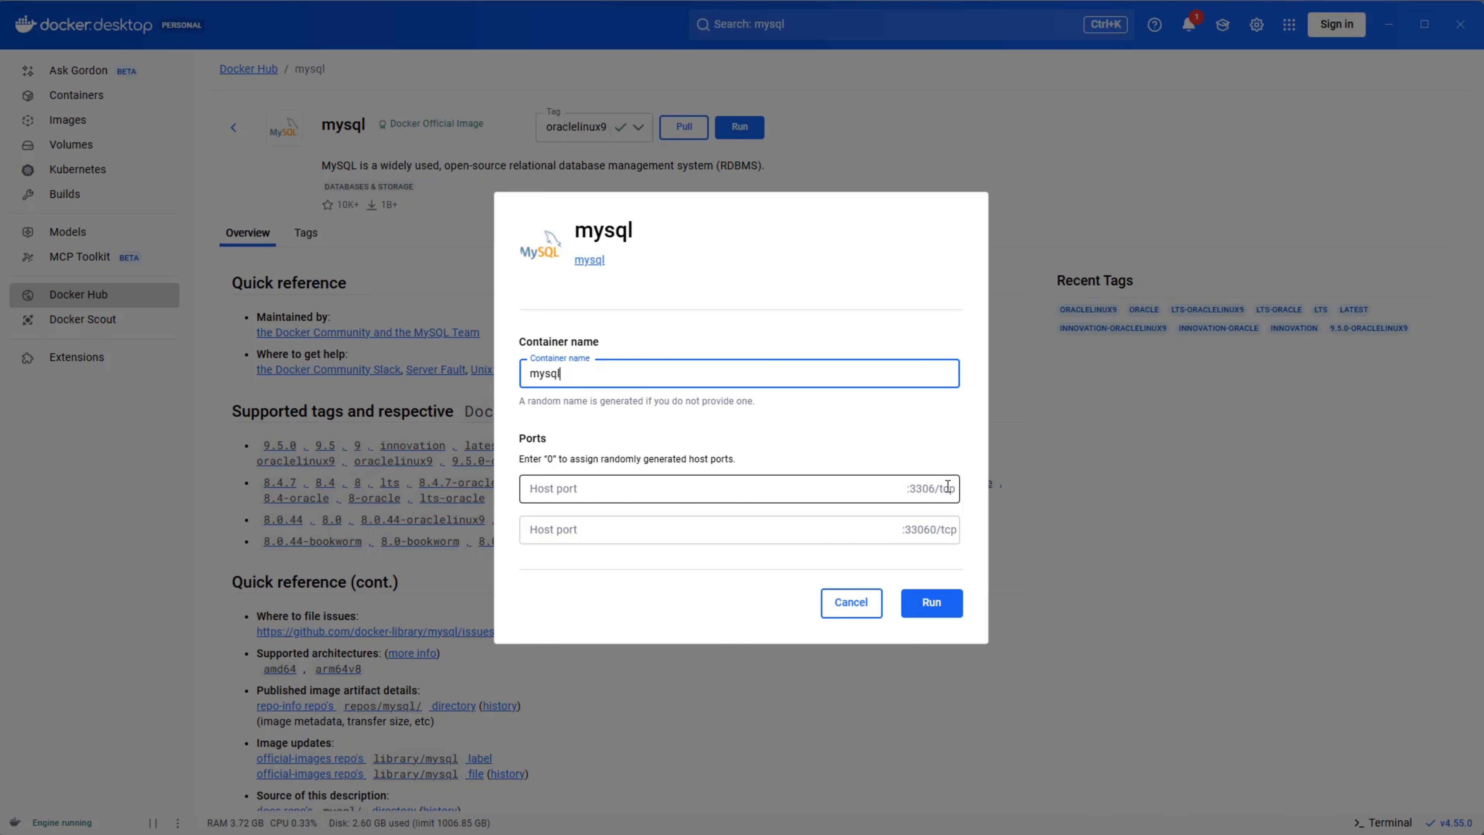
{"action": "left_click", "coordinate": [934, 612]}
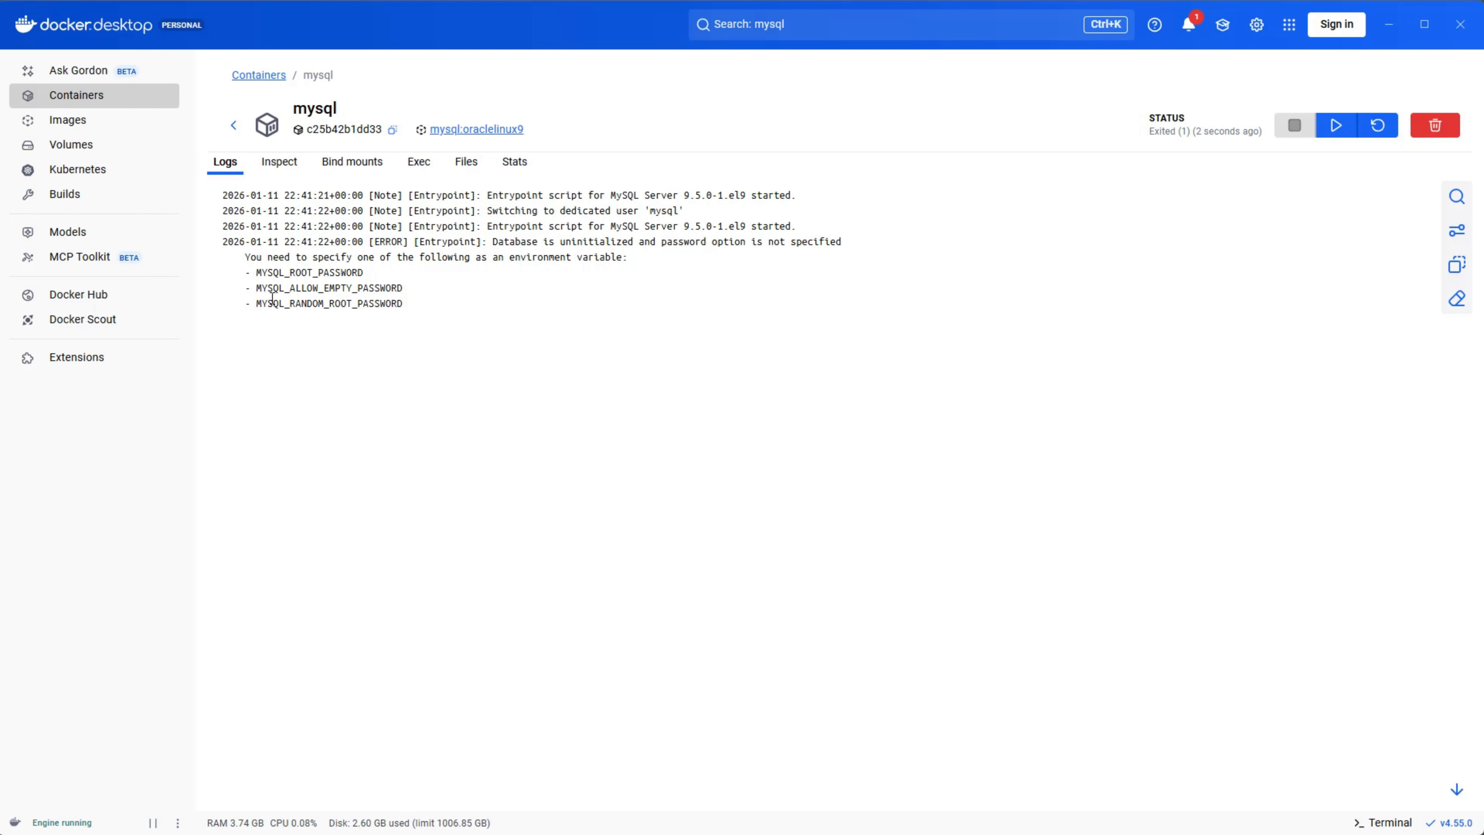
Check the mysql entries in the container list and the local image list, then return to Containers.
{"action": "left_click", "coordinate": [83, 100]}
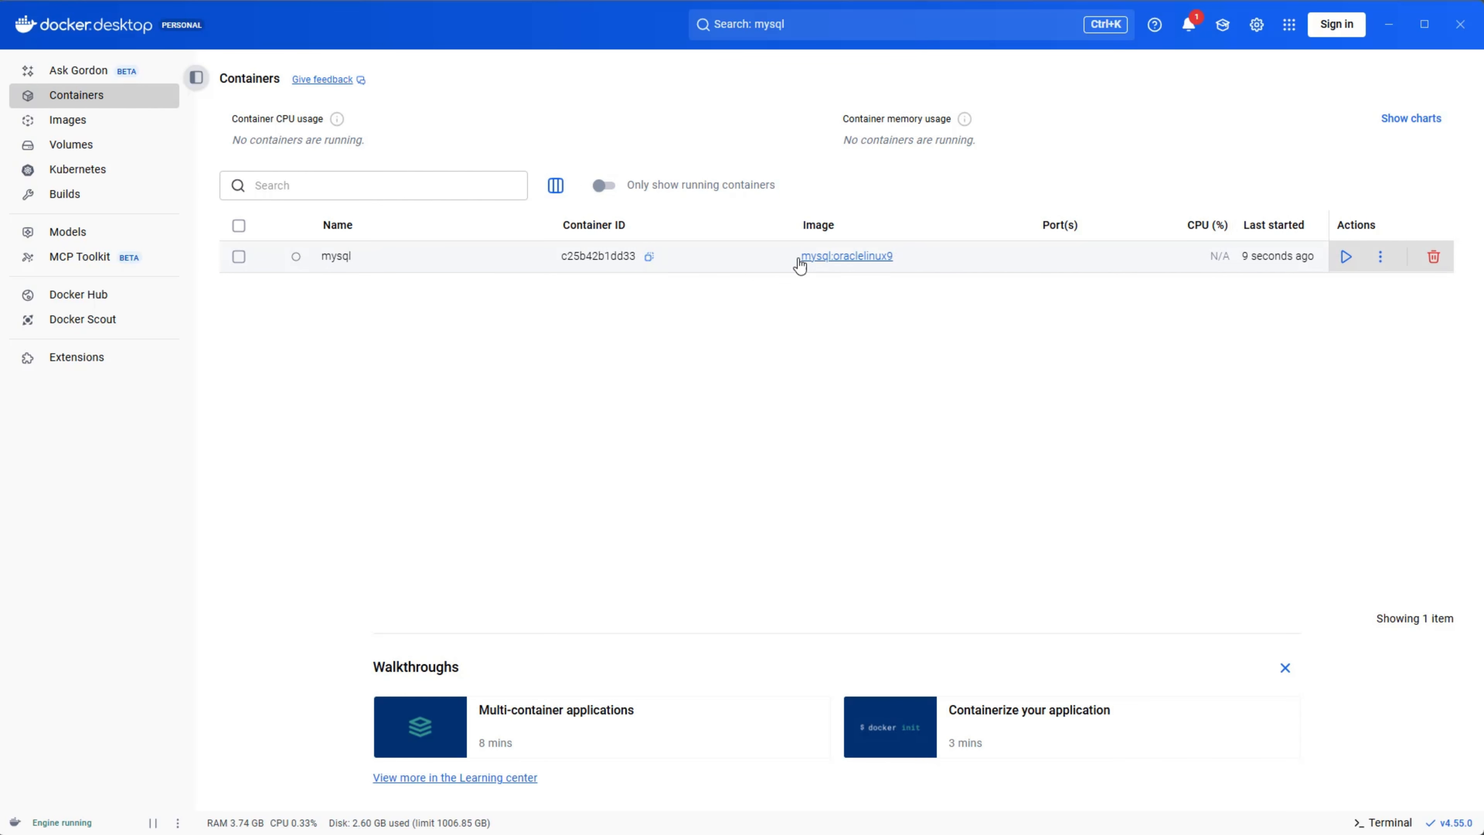
{"action": "left_click", "coordinate": [103, 124]}
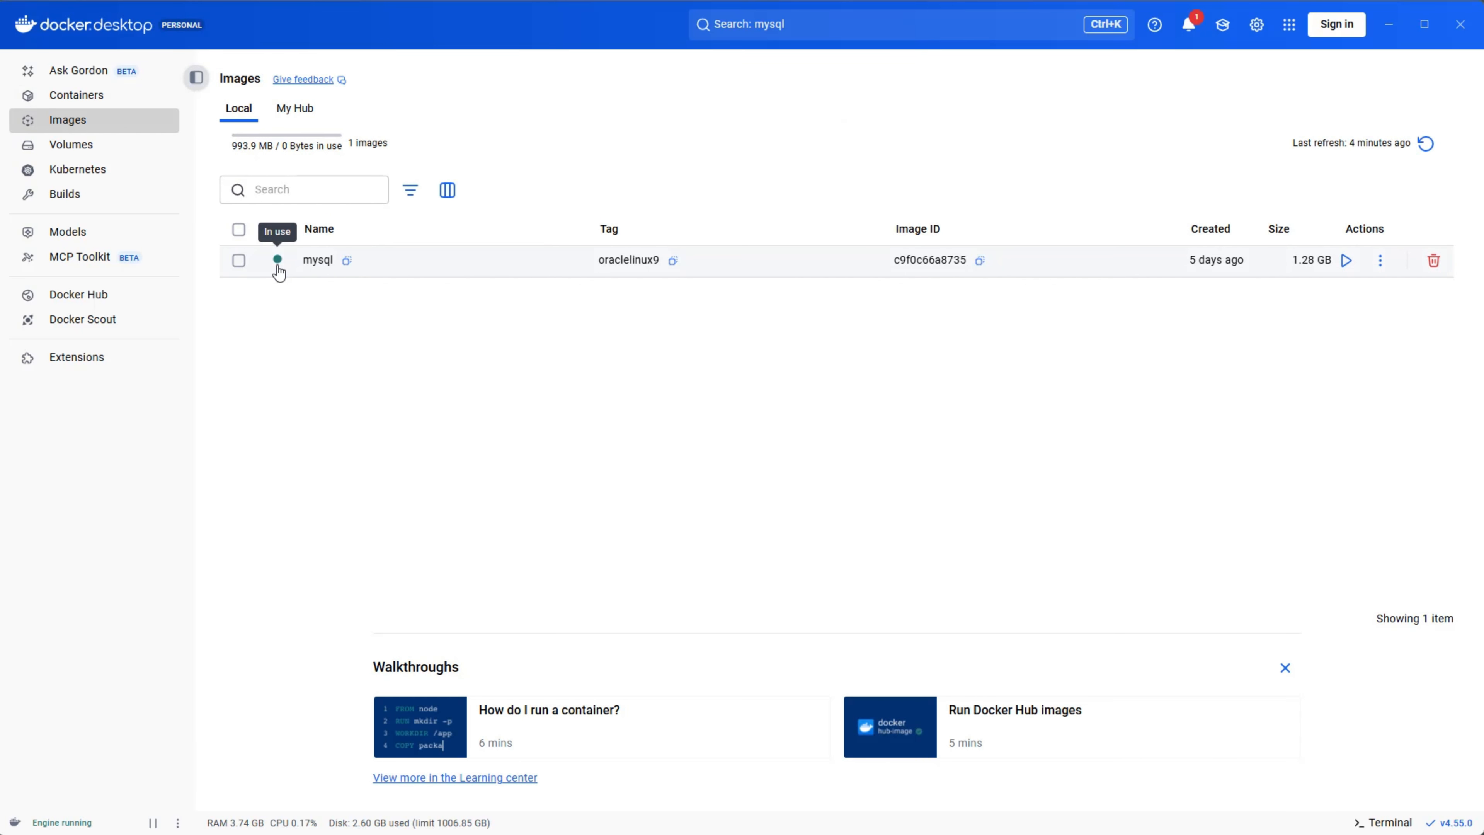
{"action": "left_click", "coordinate": [91, 97]}
Search Docker Desktop for hello-world and open the official hello-world image.
{"action": "left_click", "coordinate": [858, 35]}
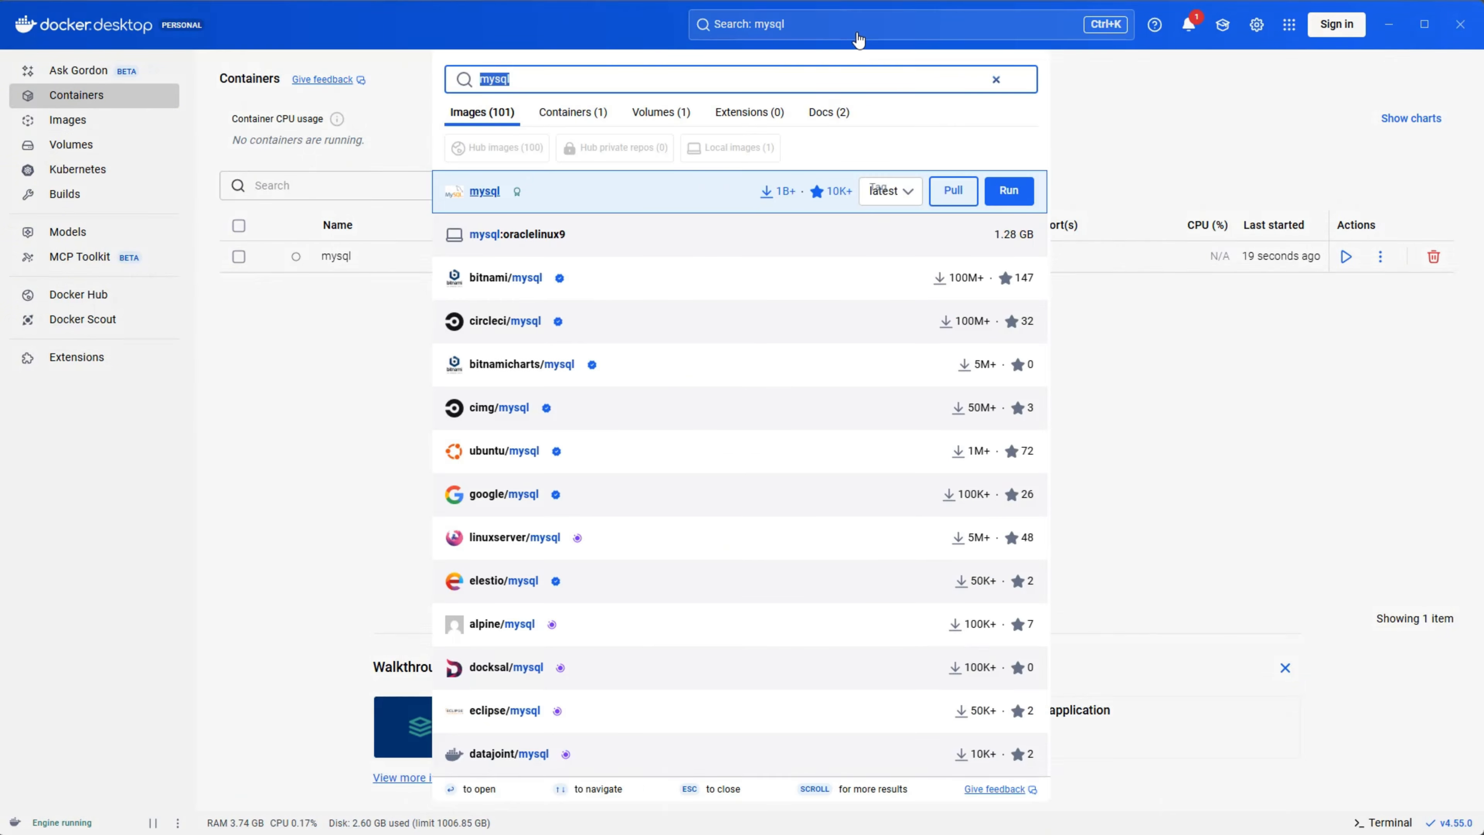
{"action": "type", "text": "hello"}
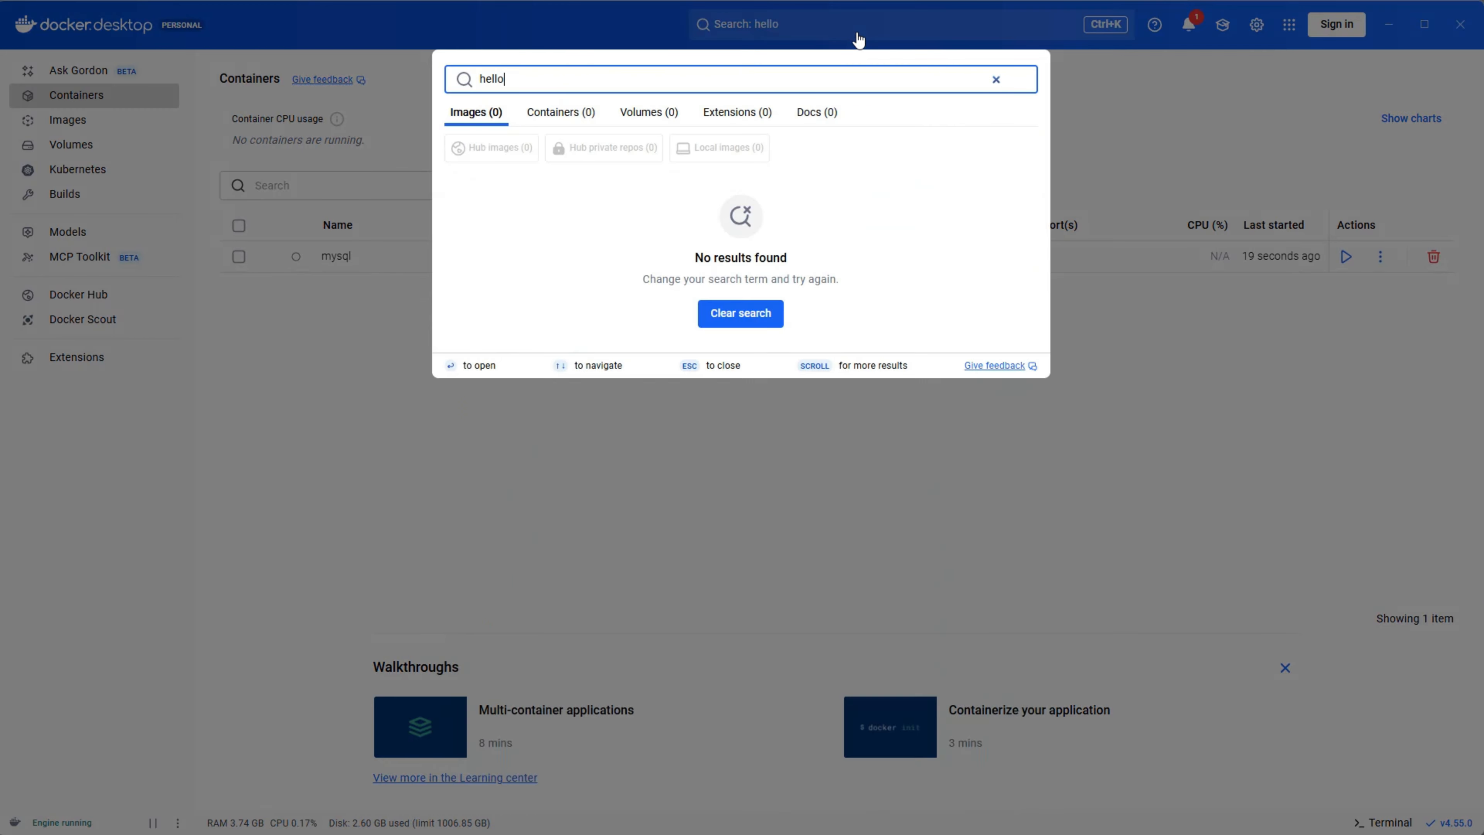
{"action": "type", "text": "-world"}
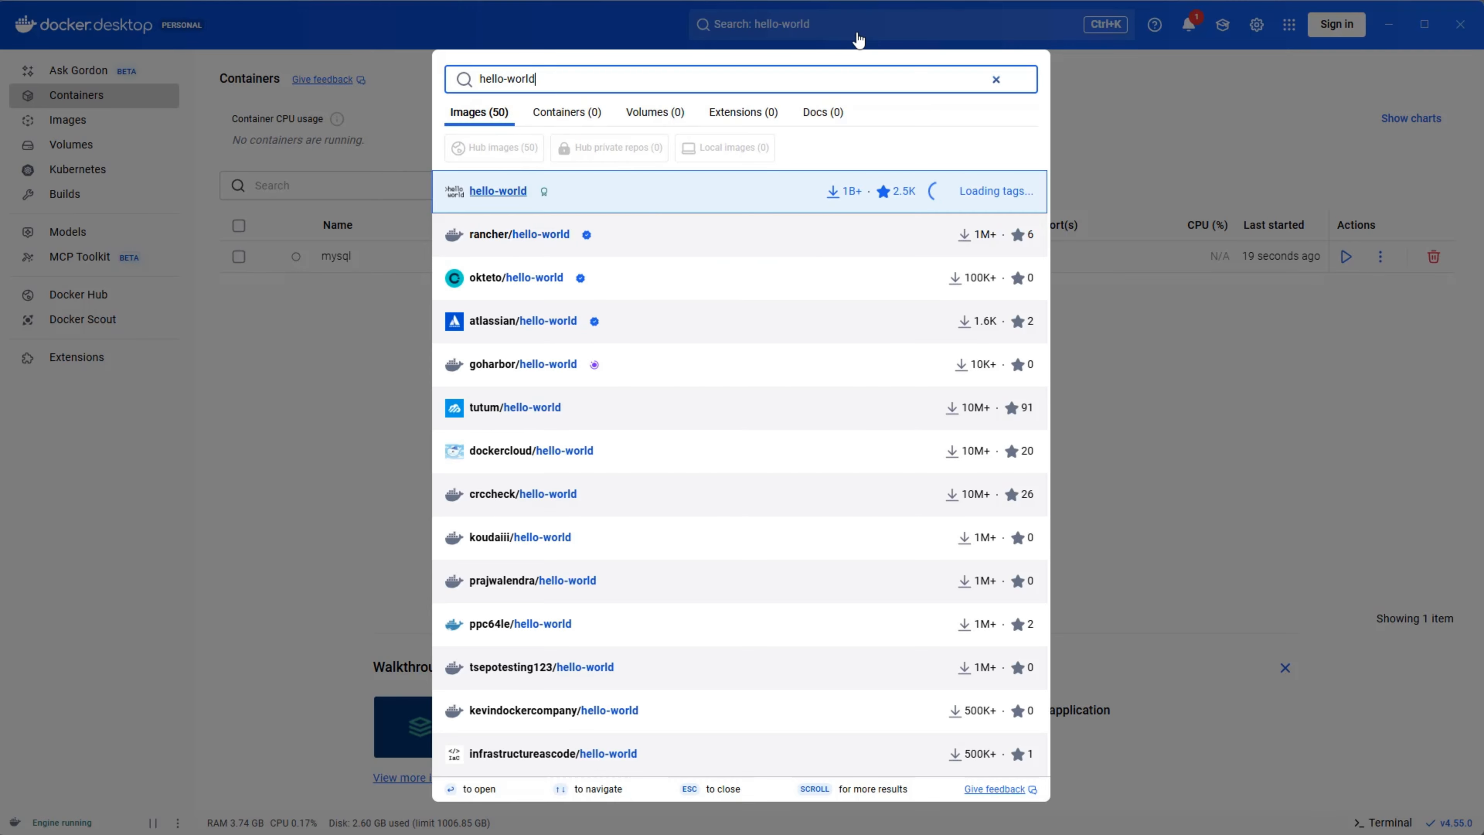
{"action": "left_click", "coordinate": [534, 194]}
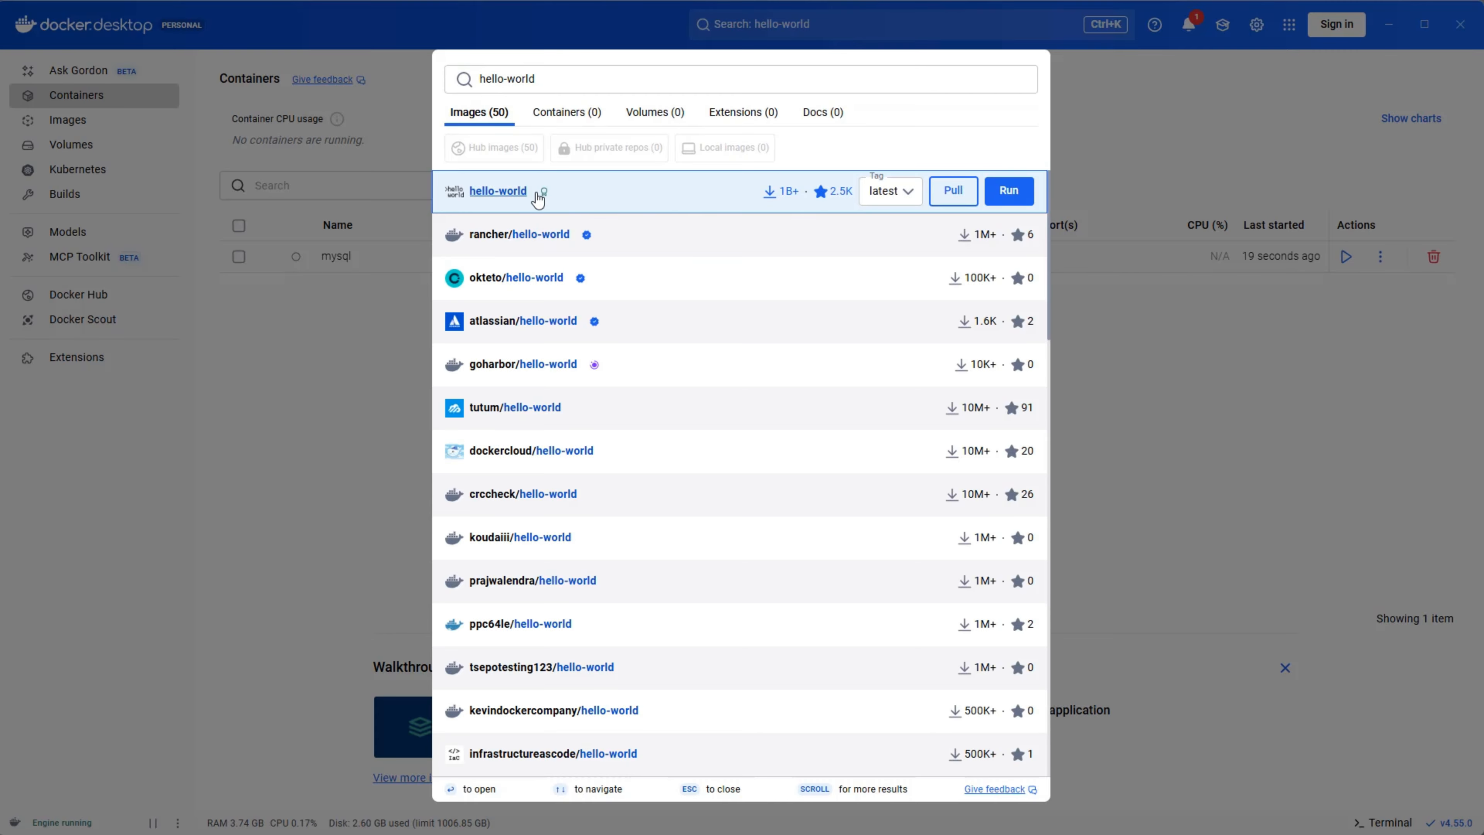
Pull the latest hello-world image, run it in a new container, and return to the container list.
{"action": "left_click", "coordinate": [1360, 204]}
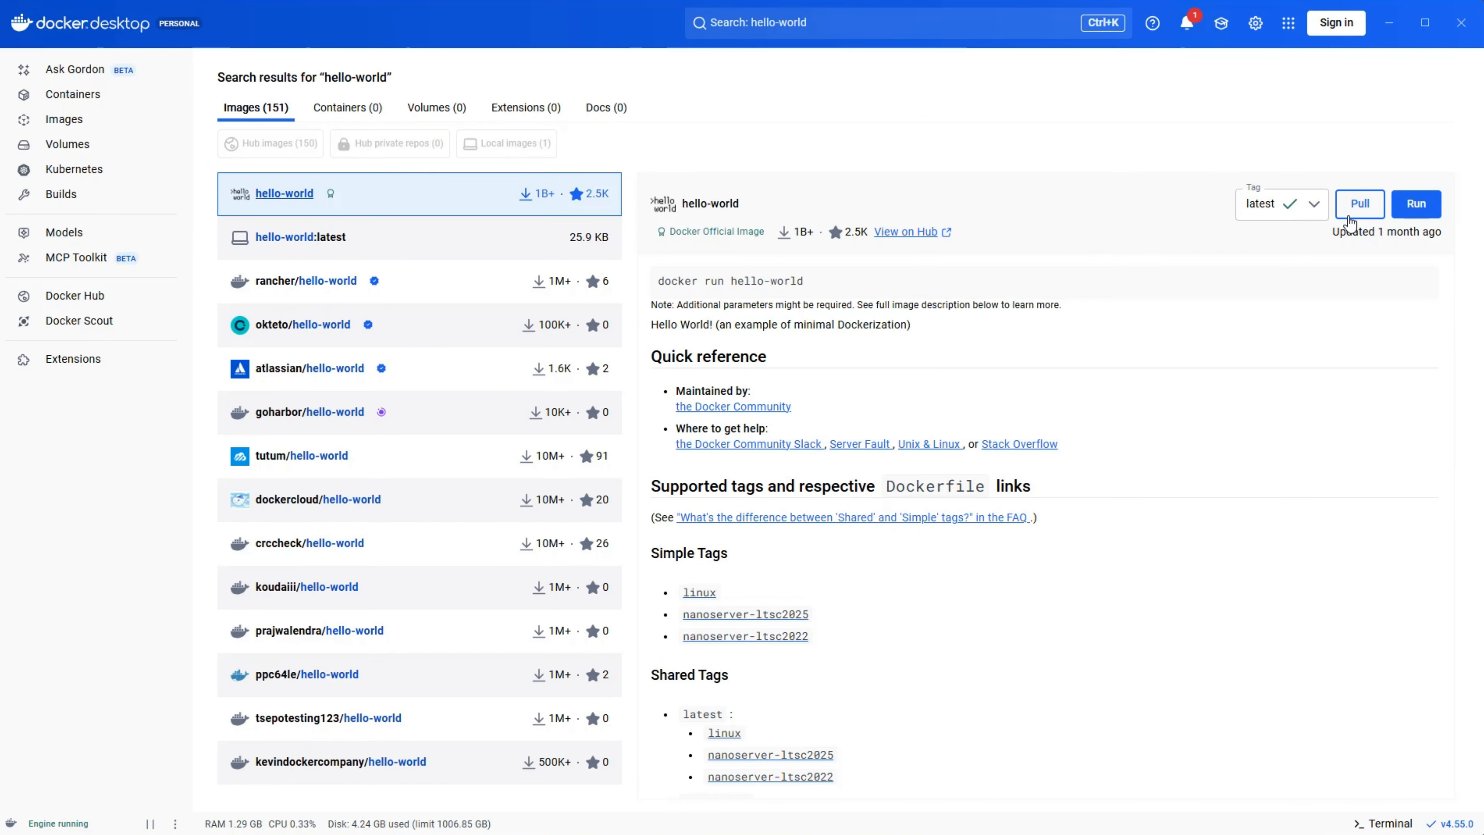
{"action": "left_click", "coordinate": [1417, 206]}
{"action": "left_click", "coordinate": [933, 477]}
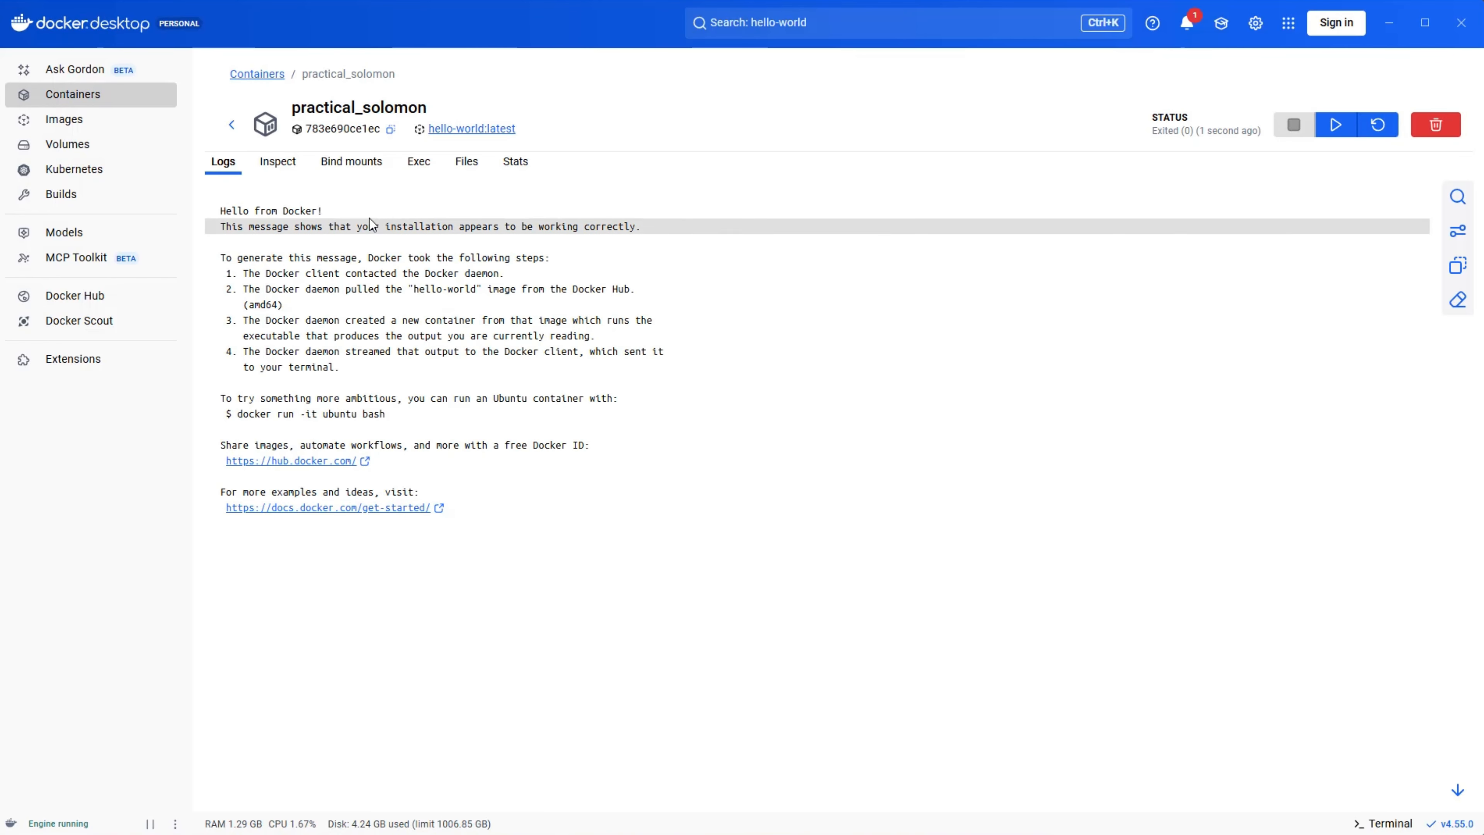
{"action": "left_click", "coordinate": [87, 96]}
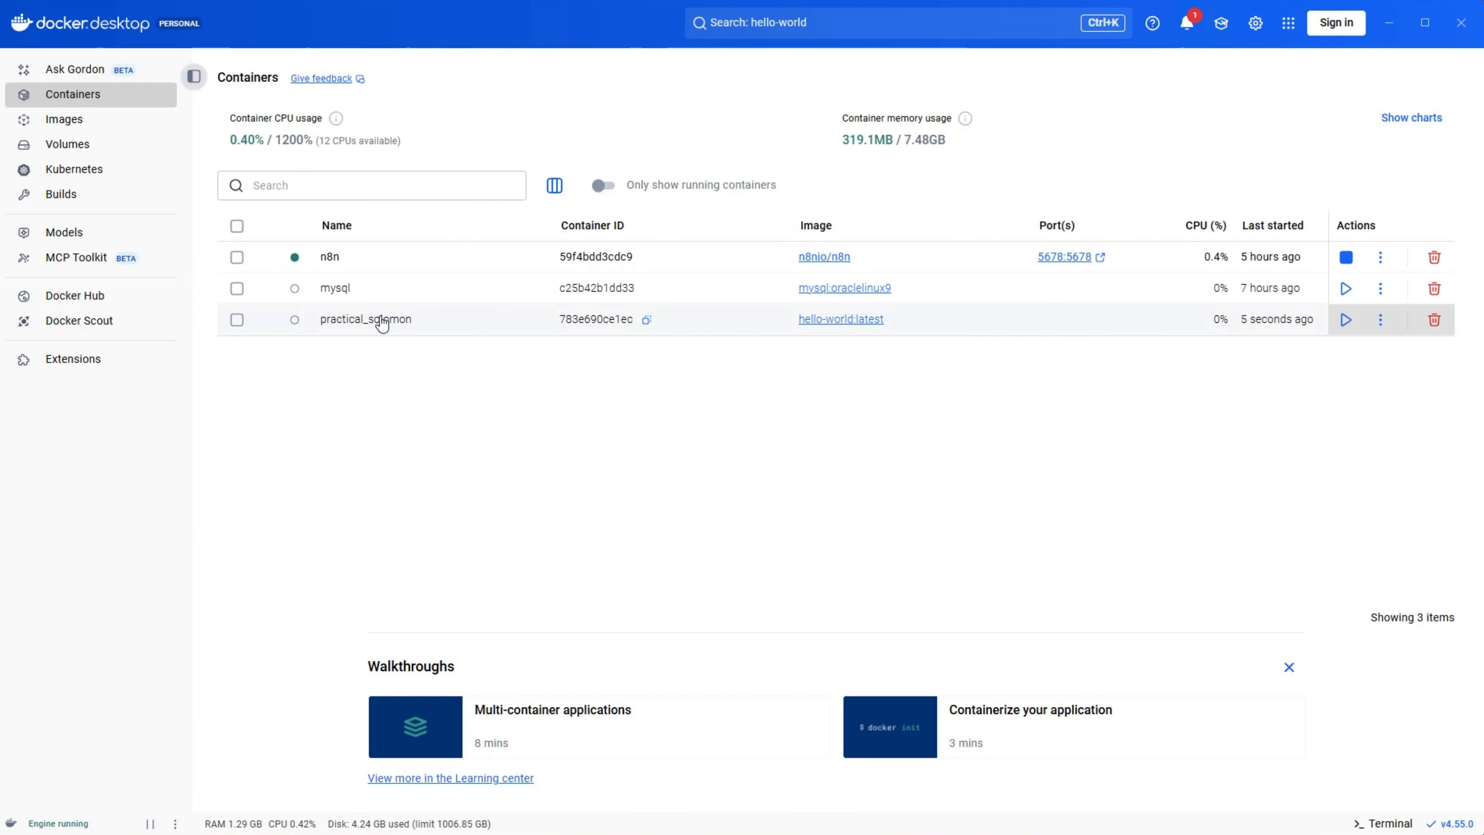